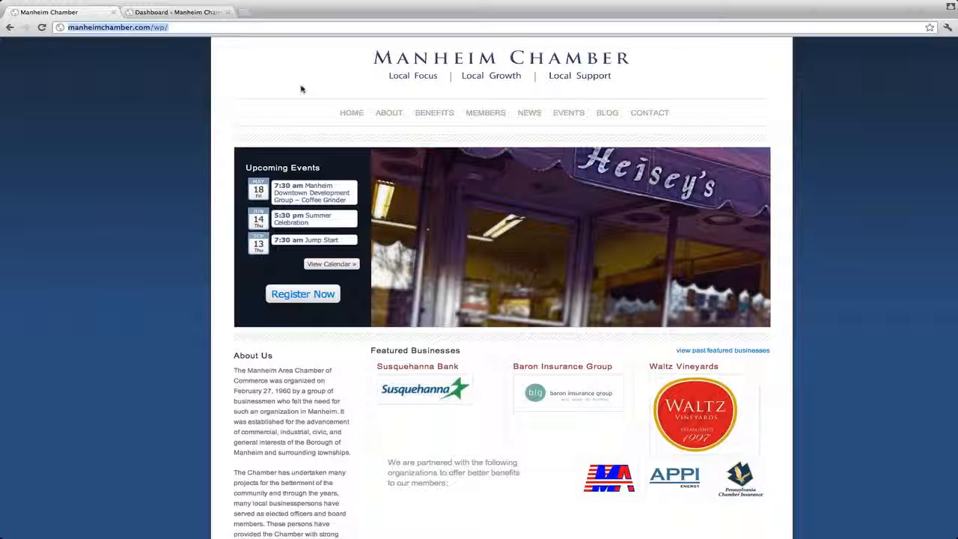
Step: Switch to the WordPress dashboard and open the Home Slideshow gallery for management
{"action": "left_click", "coordinate": [177, 12]}
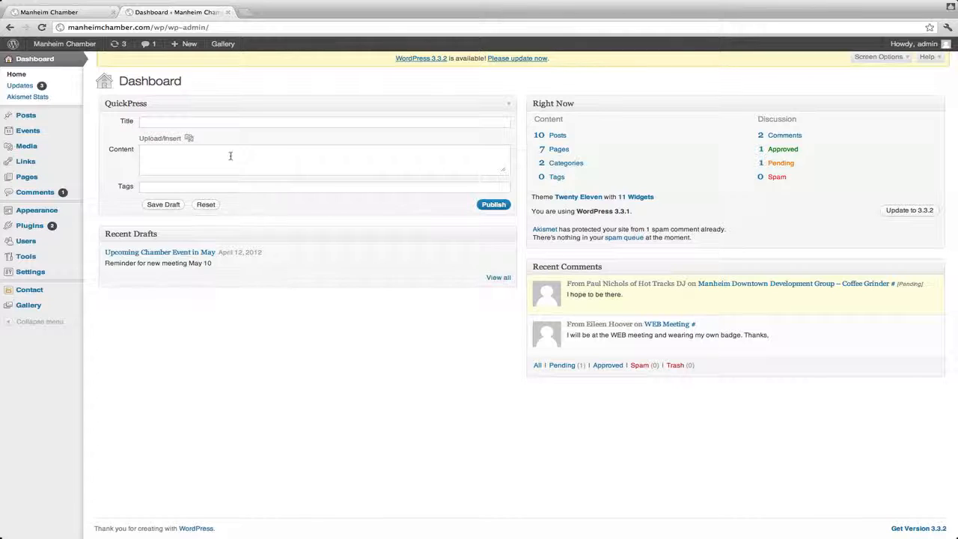
{"action": "mouse_move", "coordinate": [28, 307]}
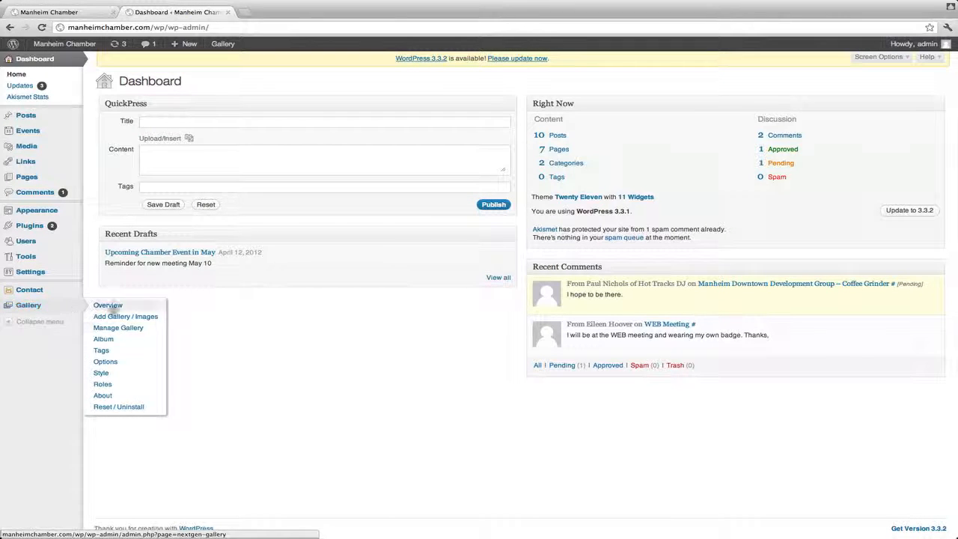
{"action": "left_click", "coordinate": [97, 329]}
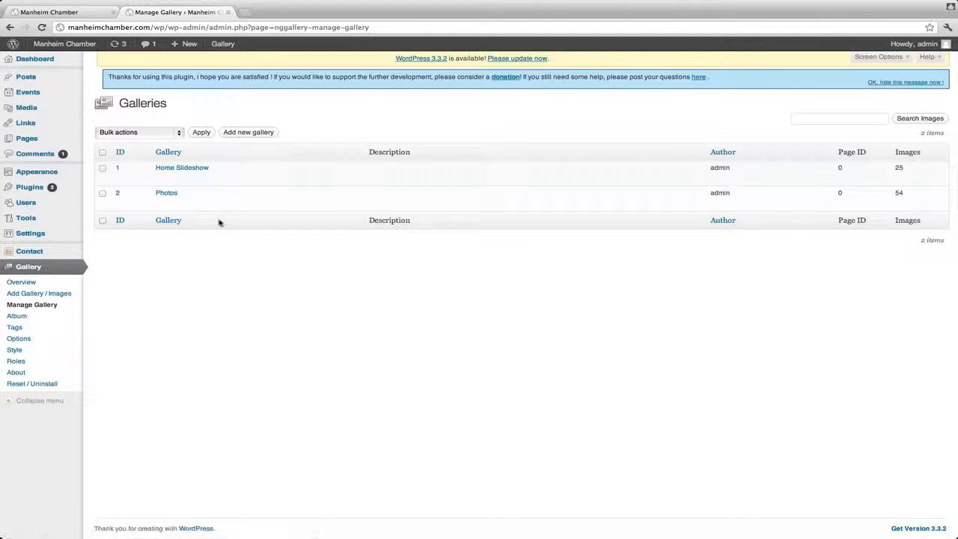
{"action": "left_click", "coordinate": [199, 169]}
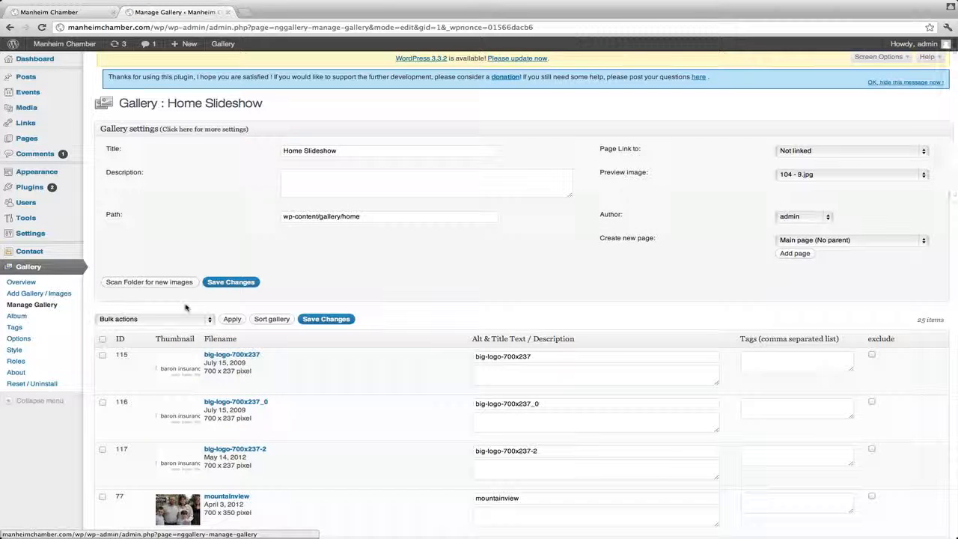
Step: Look through the full list of images in the Home Slideshow gallery, including their thumbnails, filenames and pixel sizes
{"action": "mouse_move", "coordinate": [172, 380]}
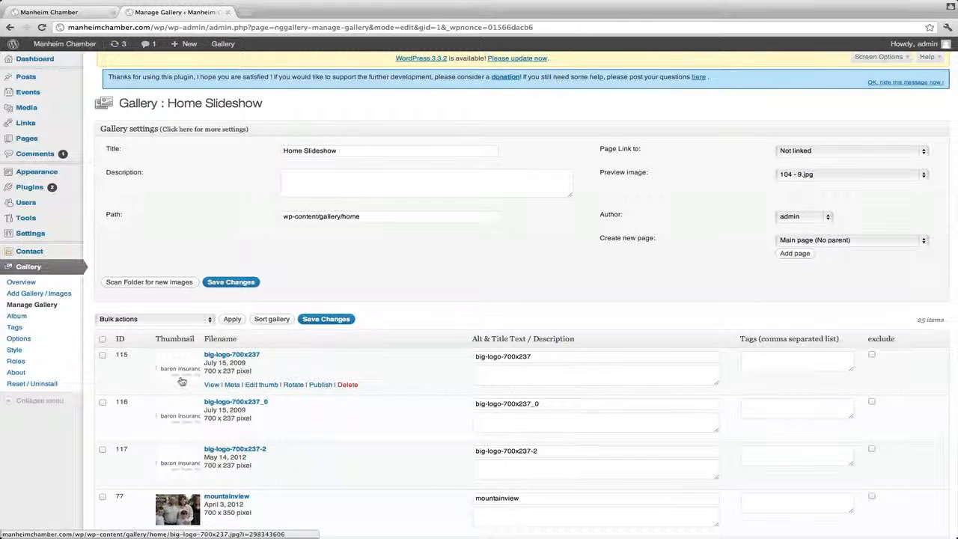
{"action": "scroll", "coordinate": [172, 380], "scroll_direction": "down", "scroll_amount": 5}
{"action": "scroll", "coordinate": [172, 380], "scroll_direction": "down", "scroll_amount": 10}
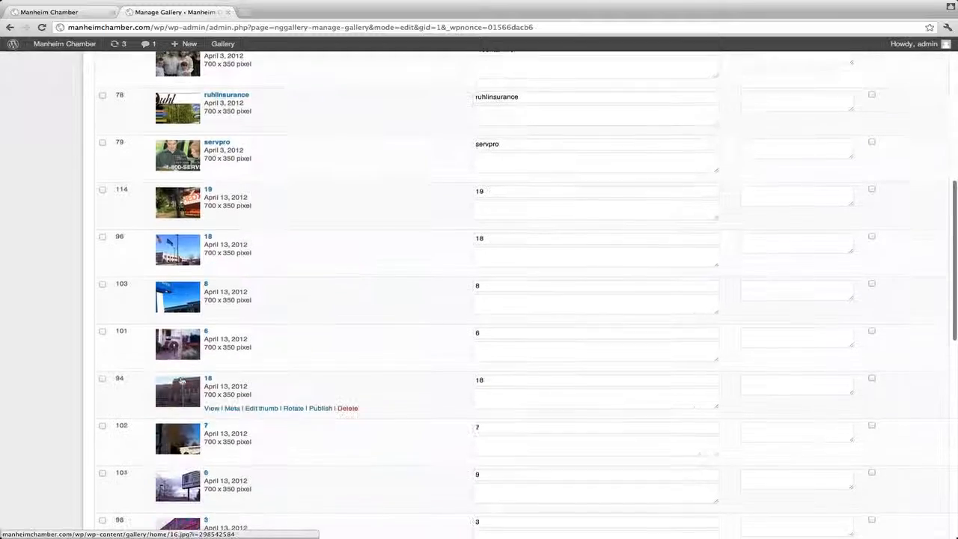
{"action": "scroll", "coordinate": [180, 382], "scroll_direction": "down", "scroll_amount": 7}
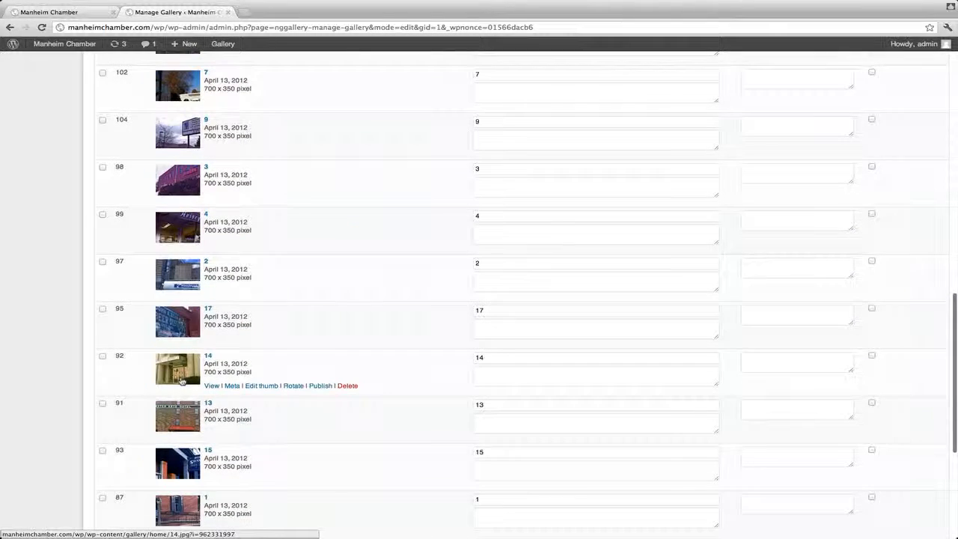
{"action": "scroll", "coordinate": [181, 381], "scroll_direction": "down", "scroll_amount": 2}
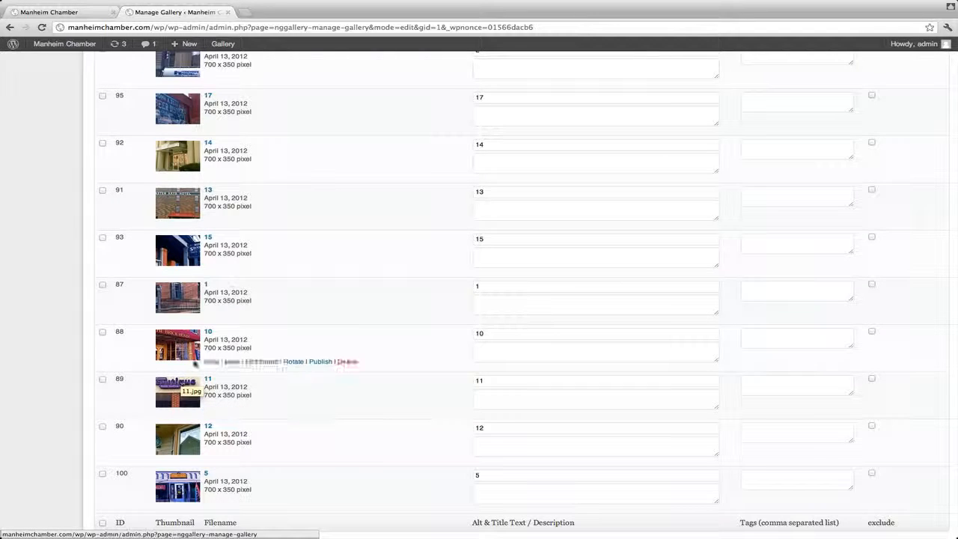
{"action": "scroll", "coordinate": [232, 295], "scroll_direction": "up", "scroll_amount": 5}
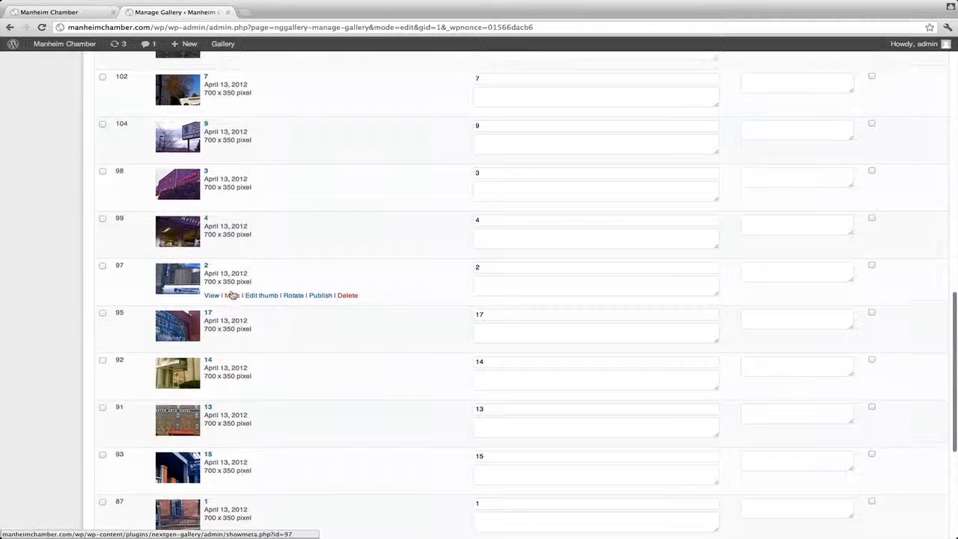
{"action": "scroll", "coordinate": [232, 294], "scroll_direction": "up", "scroll_amount": 9}
{"action": "scroll", "coordinate": [232, 295], "scroll_direction": "up", "scroll_amount": 5}
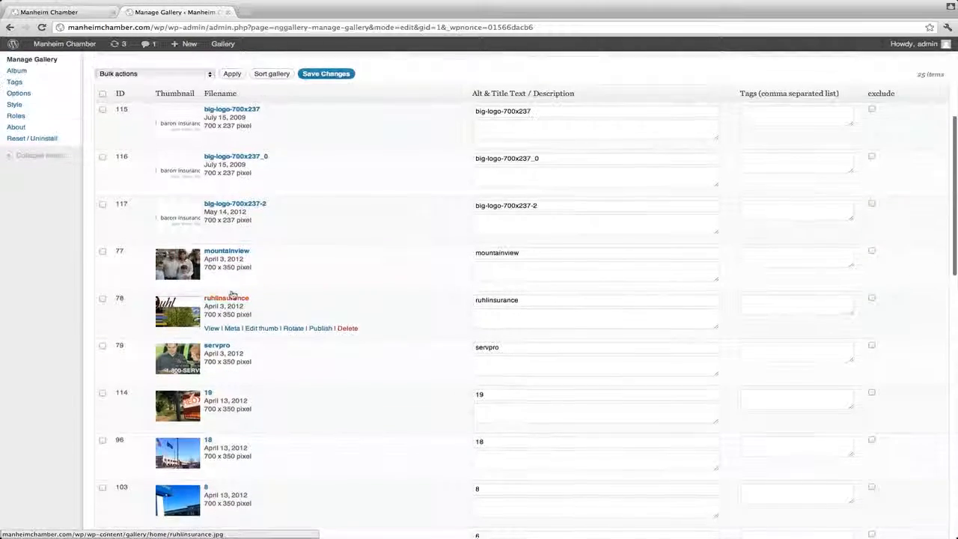
{"action": "scroll", "coordinate": [199, 204], "scroll_direction": "up", "scroll_amount": 4}
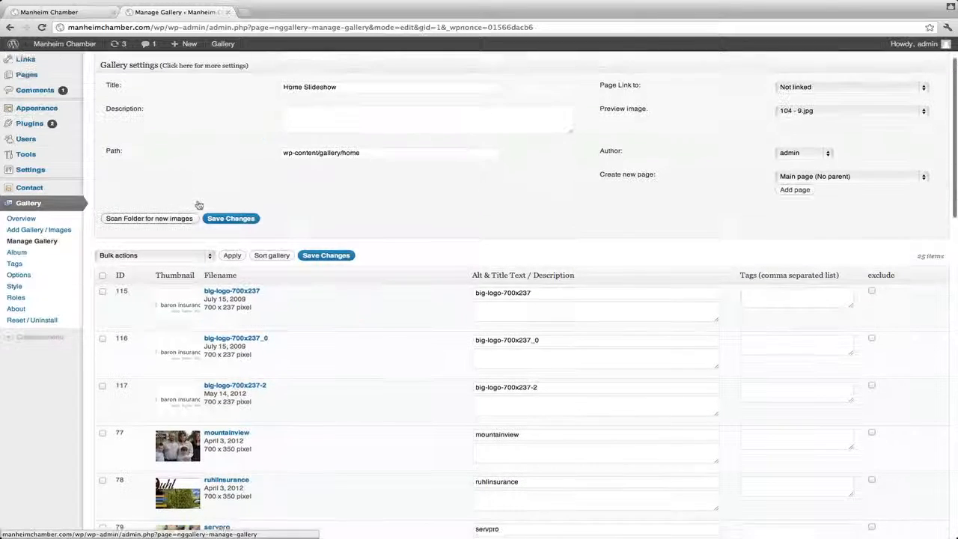
{"action": "left_click", "coordinate": [103, 286]}
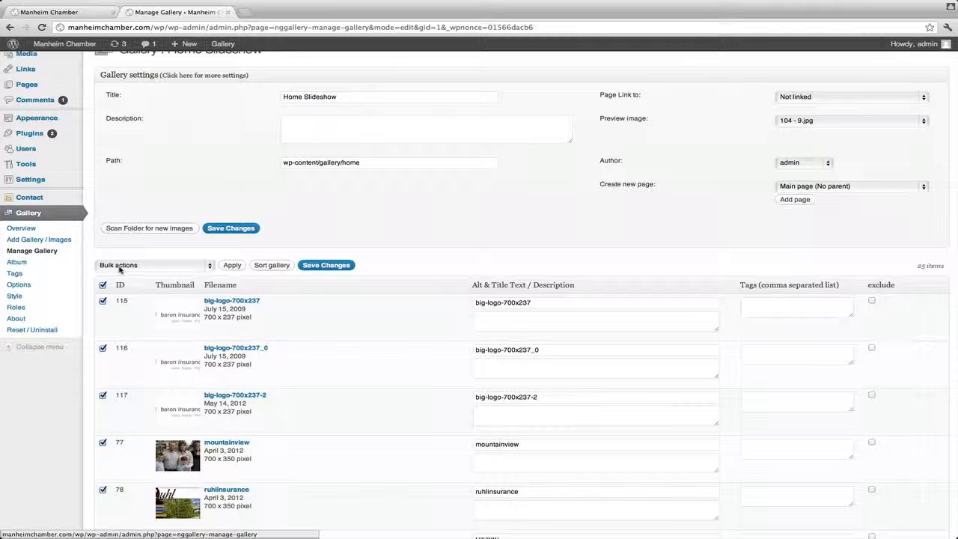
{"action": "left_click", "coordinate": [103, 286]}
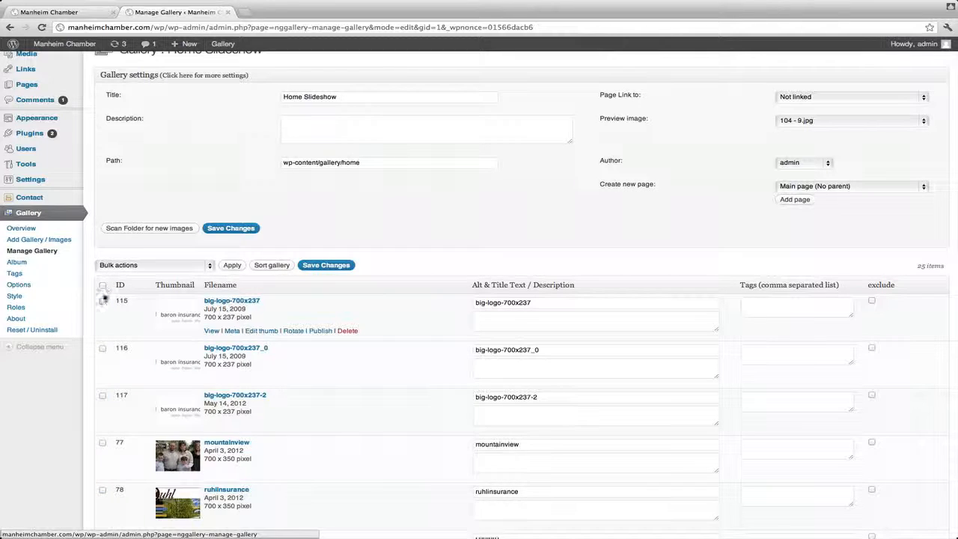
{"action": "left_click", "coordinate": [102, 301]}
{"action": "left_click", "coordinate": [102, 301]}
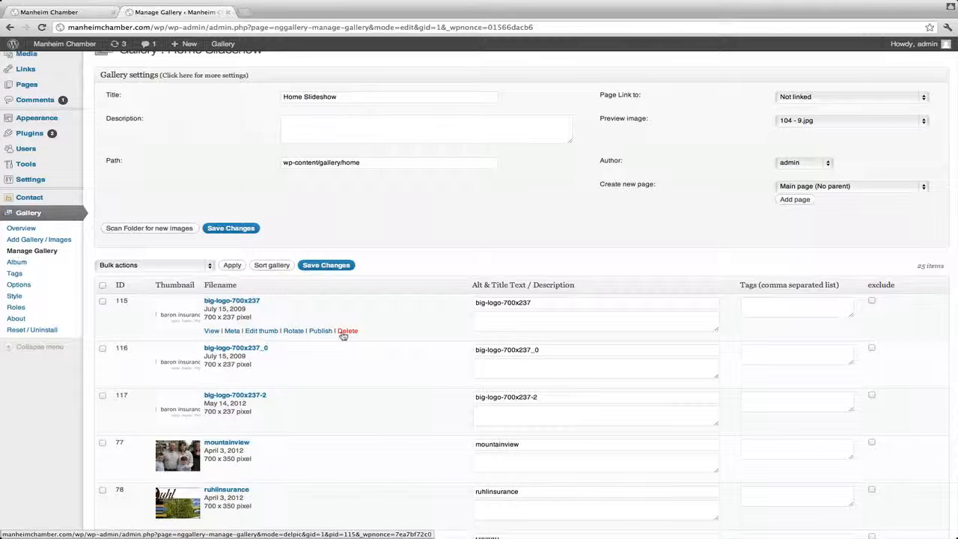
Step: Check the slideshow on the public Manheim Chamber home page and compare it with the images in the Home Slideshow gallery
{"action": "scroll", "coordinate": [274, 332], "scroll_direction": "down", "scroll_amount": 3}
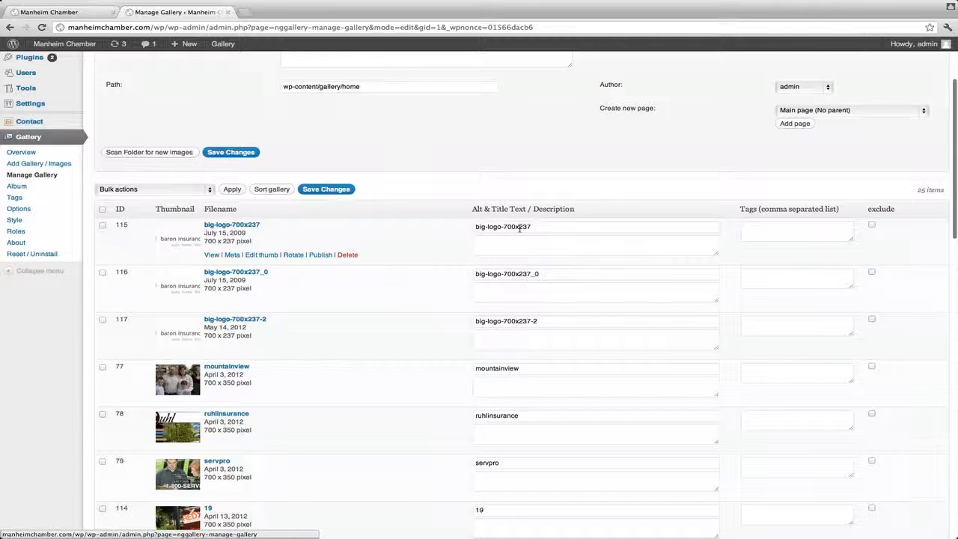
{"action": "left_click", "coordinate": [60, 12]}
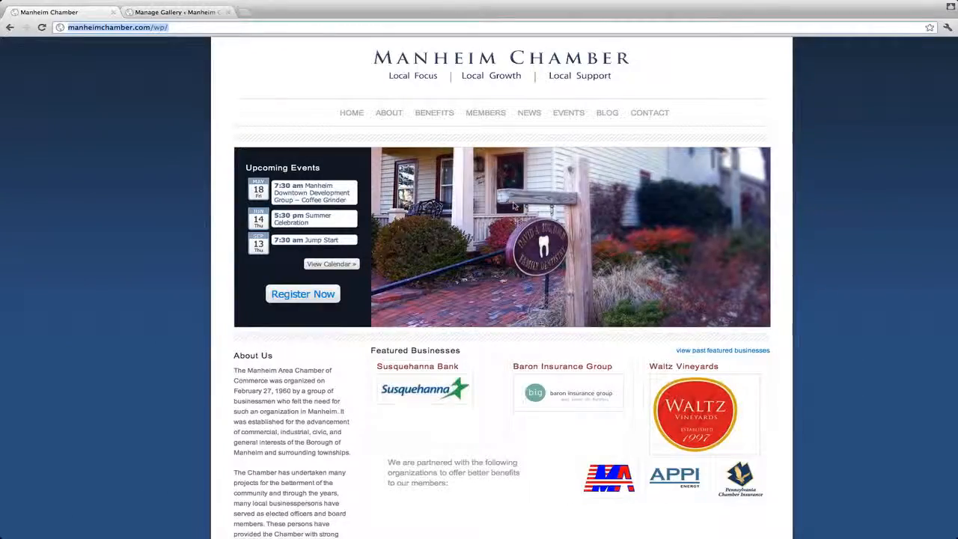
{"action": "left_click", "coordinate": [499, 323]}
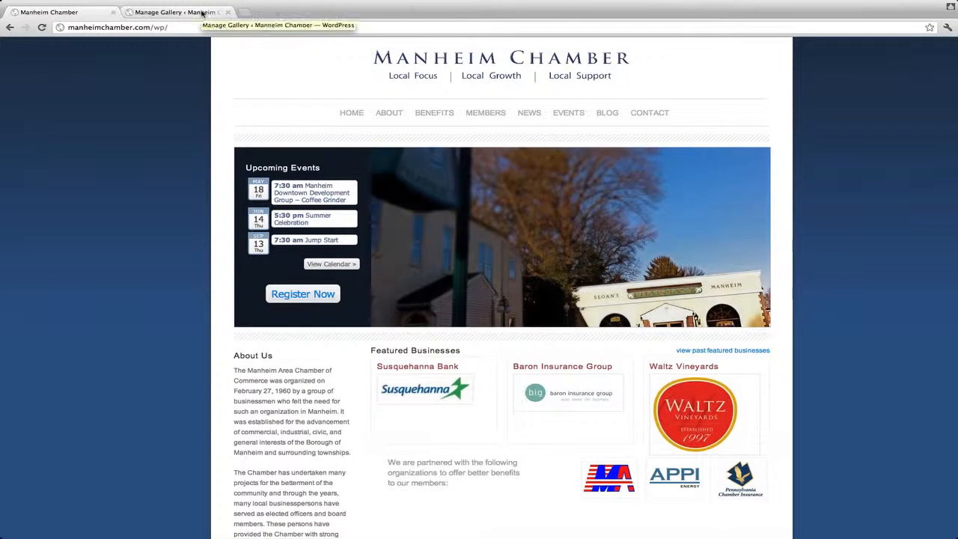
{"action": "left_click", "coordinate": [200, 13]}
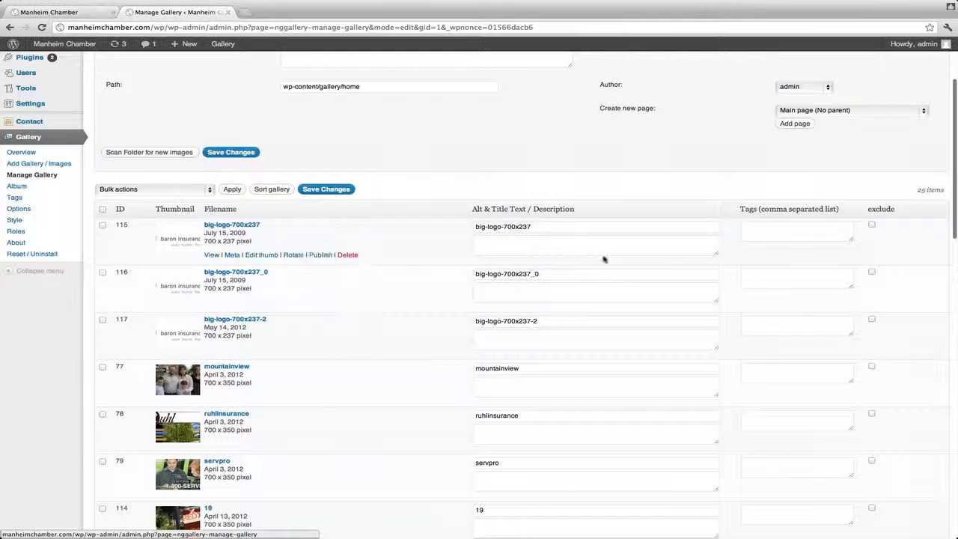
{"action": "scroll", "coordinate": [534, 271], "scroll_direction": "down", "scroll_amount": 1}
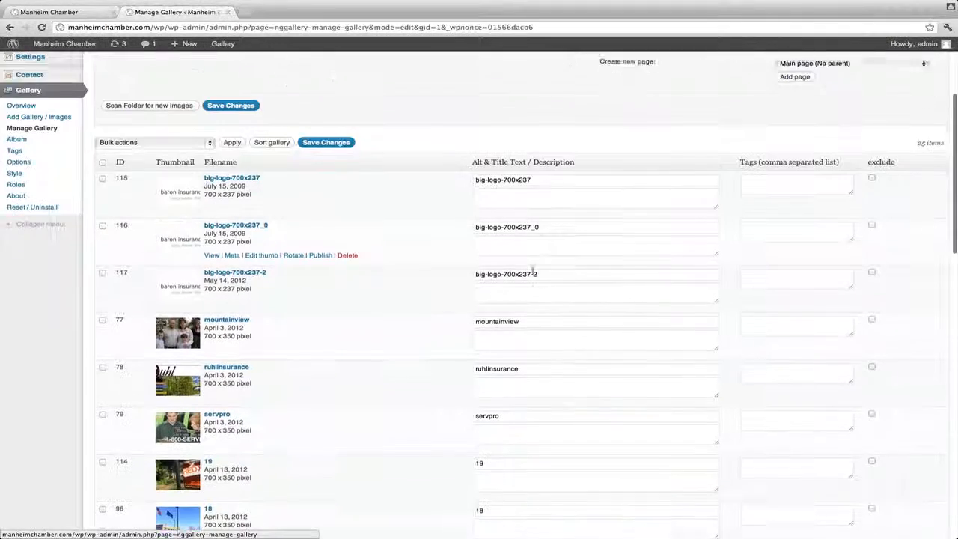
{"action": "scroll", "coordinate": [534, 271], "scroll_direction": "down", "scroll_amount": 8}
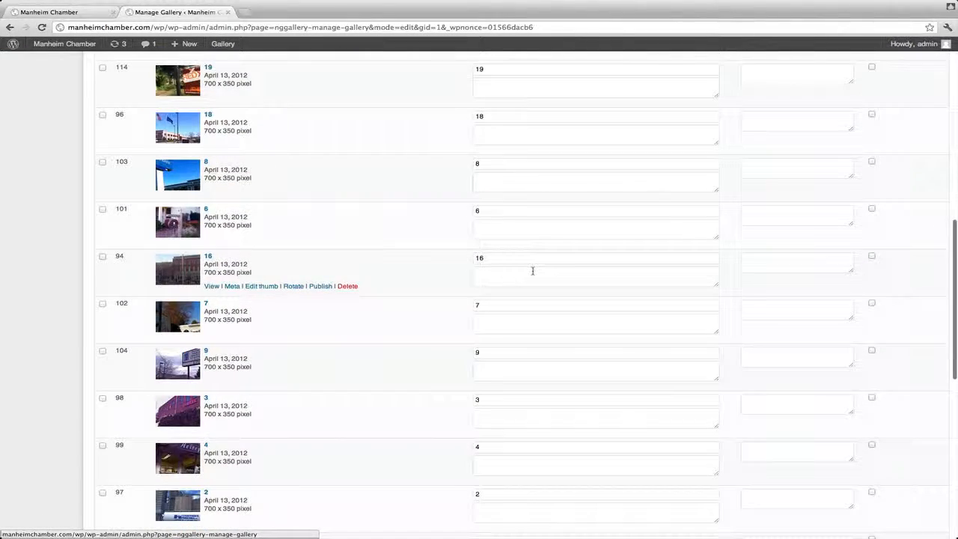
{"action": "scroll", "coordinate": [533, 271], "scroll_direction": "up", "scroll_amount": 8}
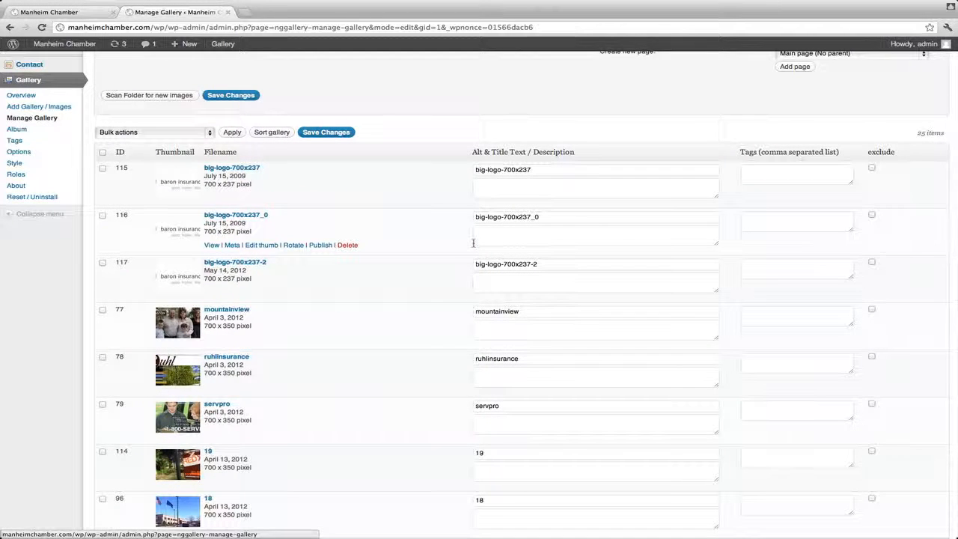
Step: Switch to Photoshop and check the pixel dimensions of slider.psd in Image Size
{"action": "key", "text": "super+Tab"}
{"action": "key", "text": "super+Tab"}
{"action": "key", "text": "super+Tab"}
{"action": "key", "text": "super+Tab"}
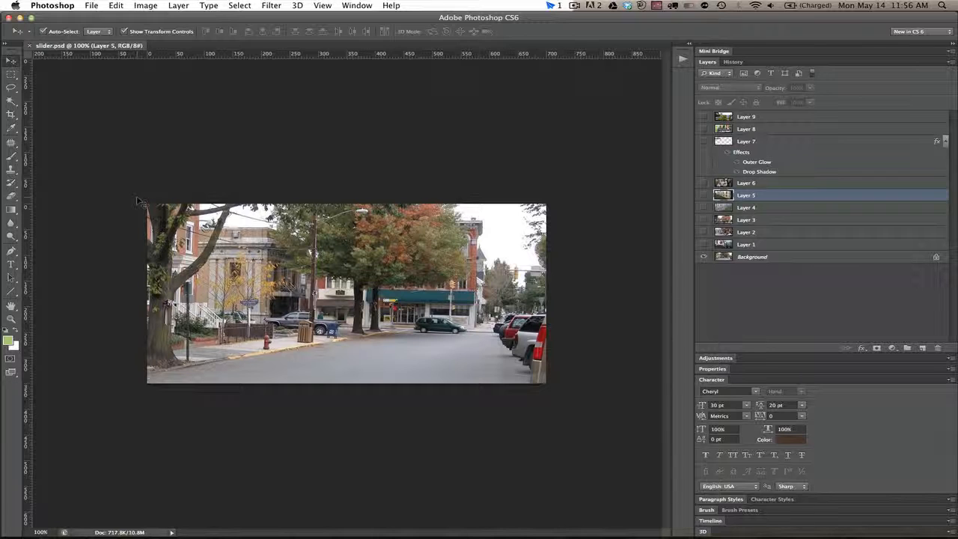
{"action": "key", "text": "super+alt+i"}
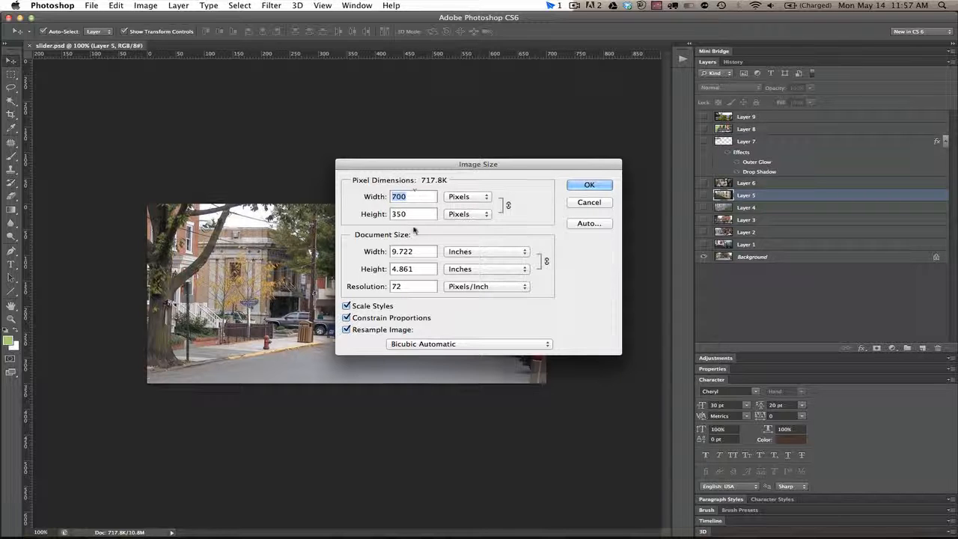
{"action": "left_click", "coordinate": [588, 186]}
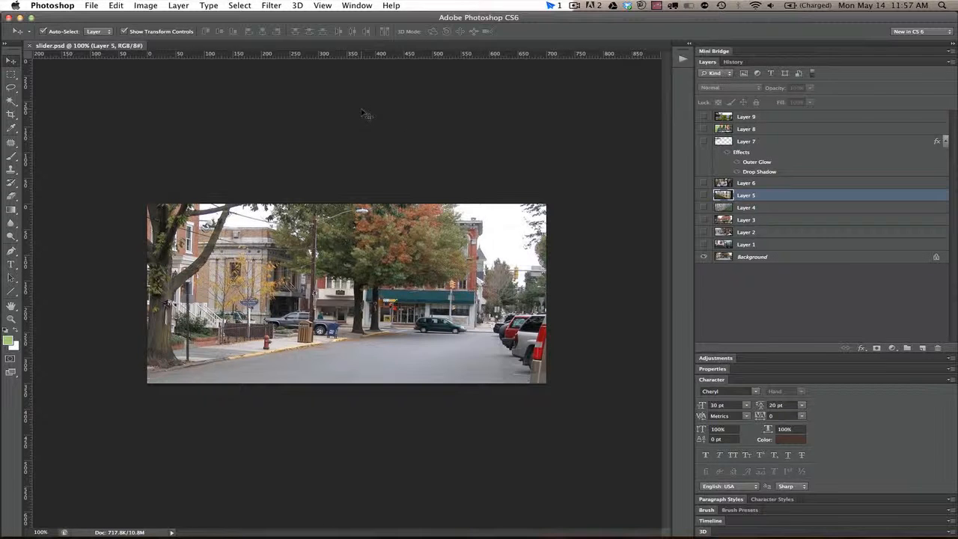
Step: Return to the browser gallery, enlarge big-logo-700x237-2 and copy the image
{"action": "key", "text": "super+Tab"}
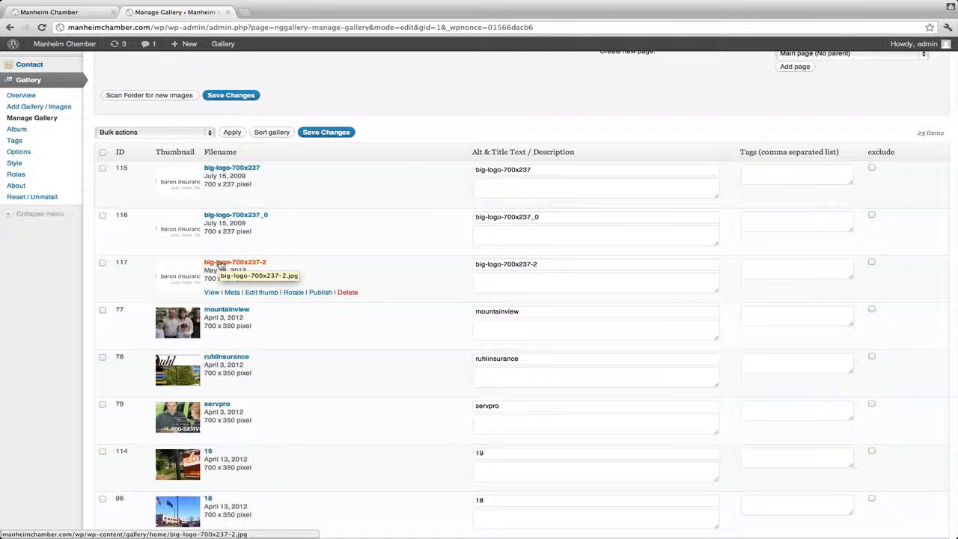
{"action": "left_click", "coordinate": [184, 274]}
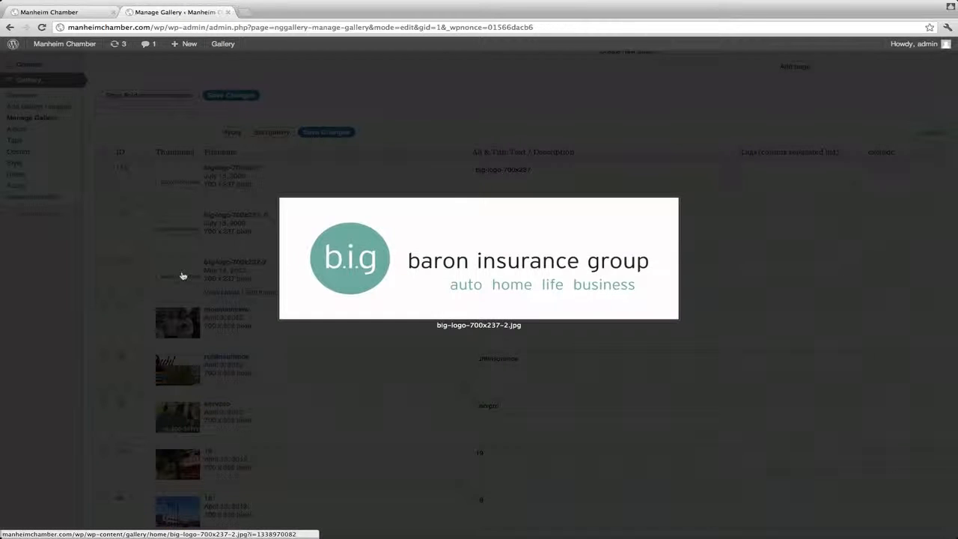
{"action": "right_click", "coordinate": [421, 256]}
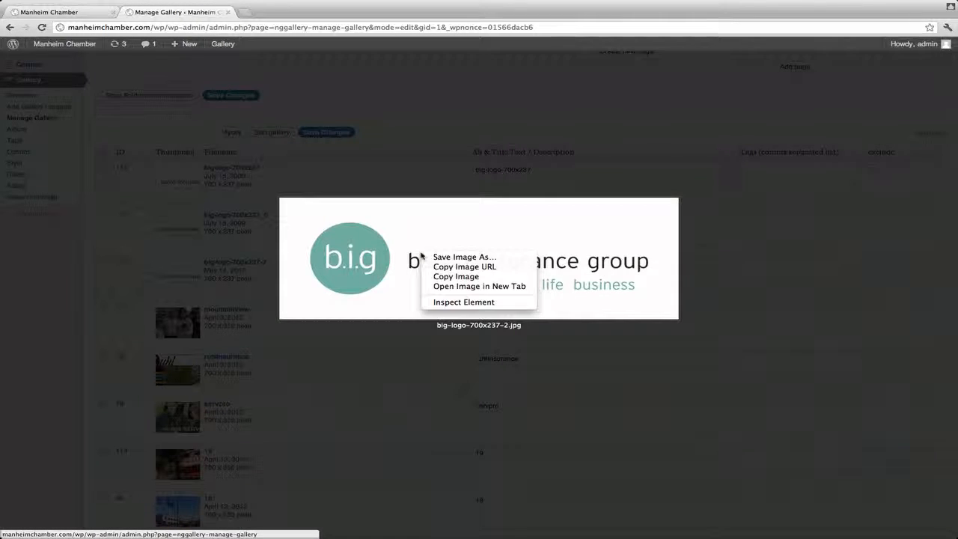
{"action": "left_click", "coordinate": [449, 276]}
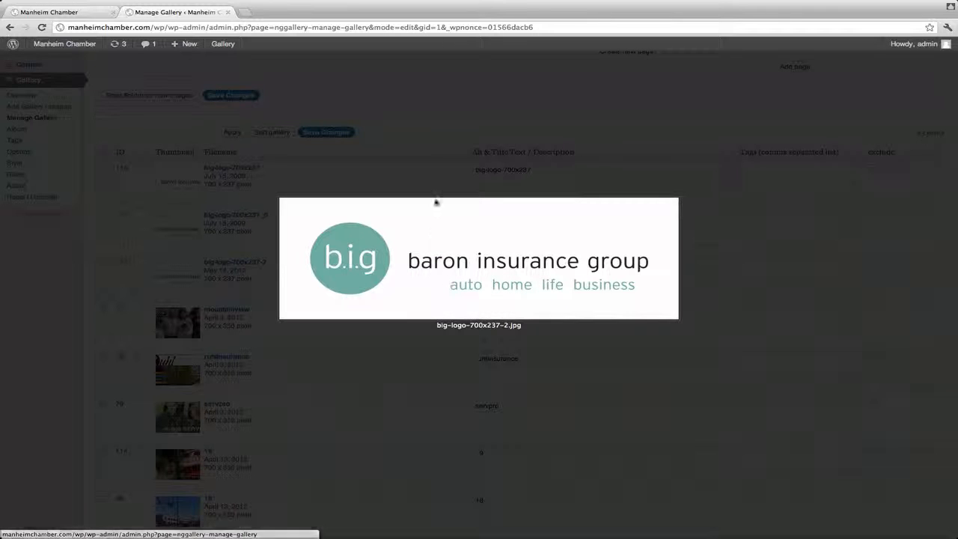
{"action": "left_click", "coordinate": [389, 237]}
Step: Switch to Photoshop and paste the copied logo above Layer 9 in slider.psd
{"action": "key", "text": "super+Tab"}
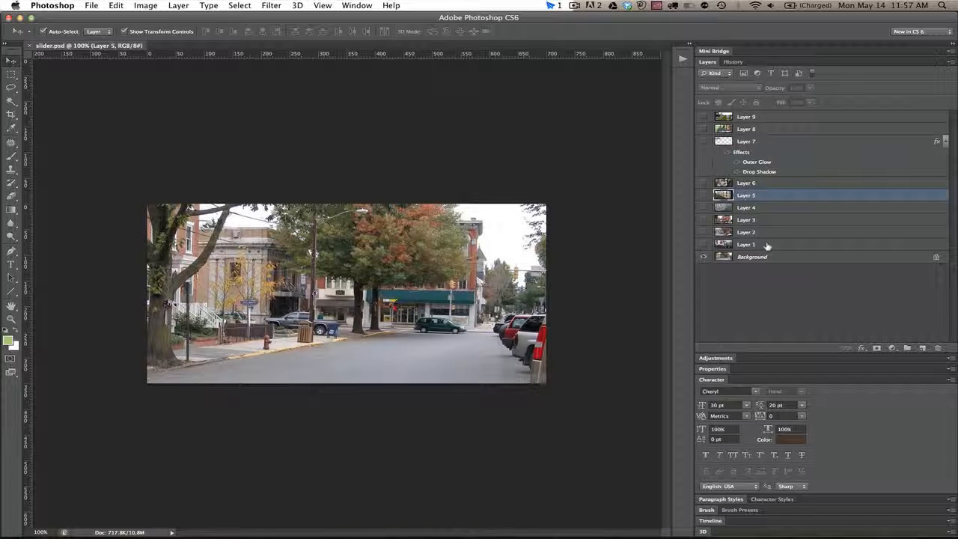
{"action": "left_click", "coordinate": [768, 118]}
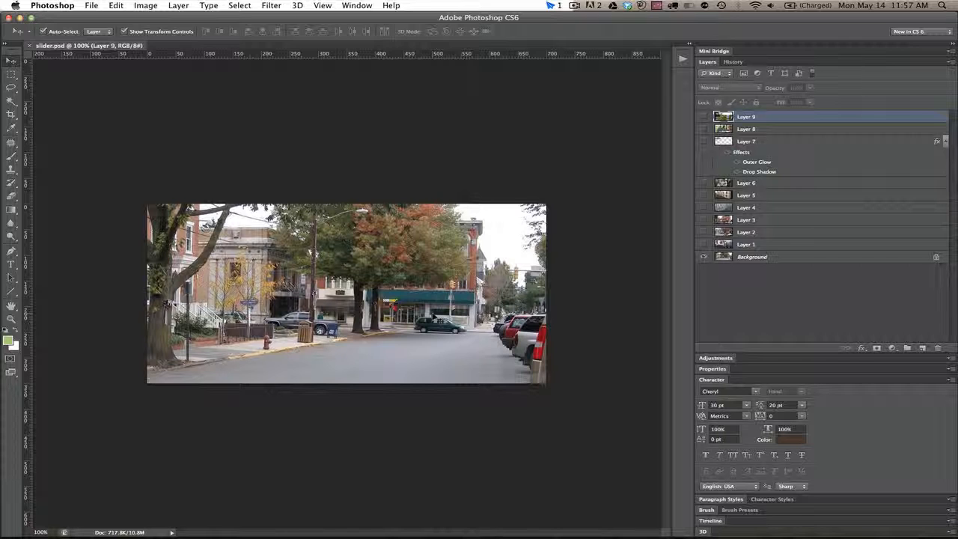
{"action": "key", "text": "ctrl+v"}
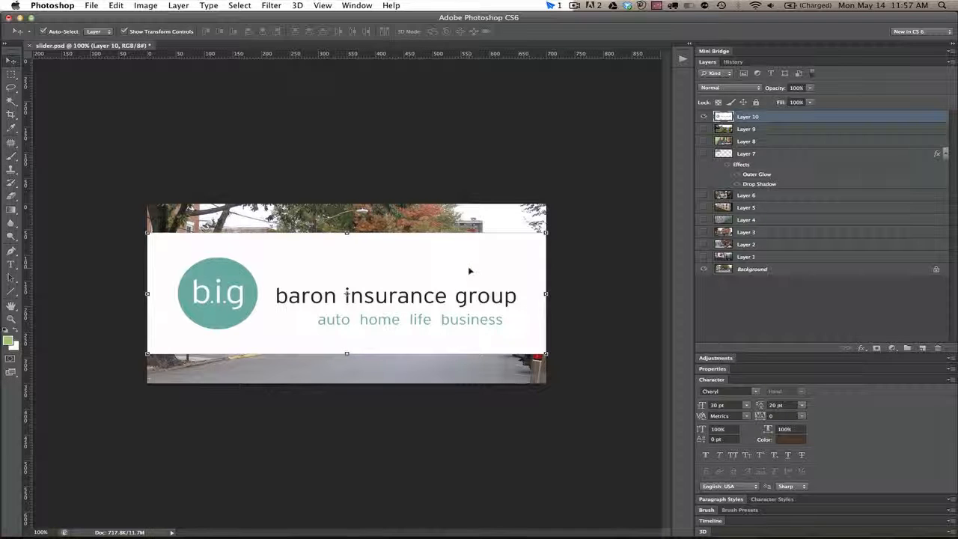
{"action": "key", "text": "i"}
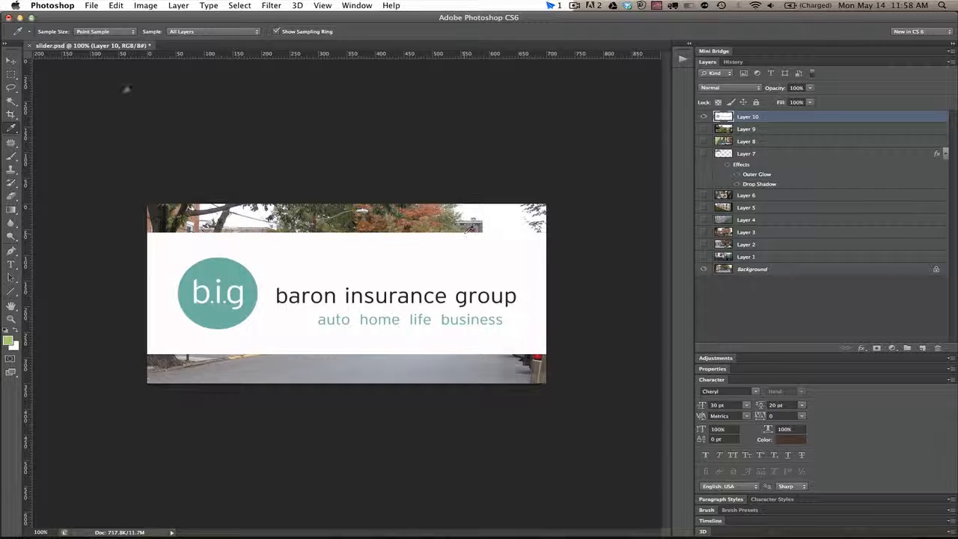
{"action": "left_click", "coordinate": [11, 74]}
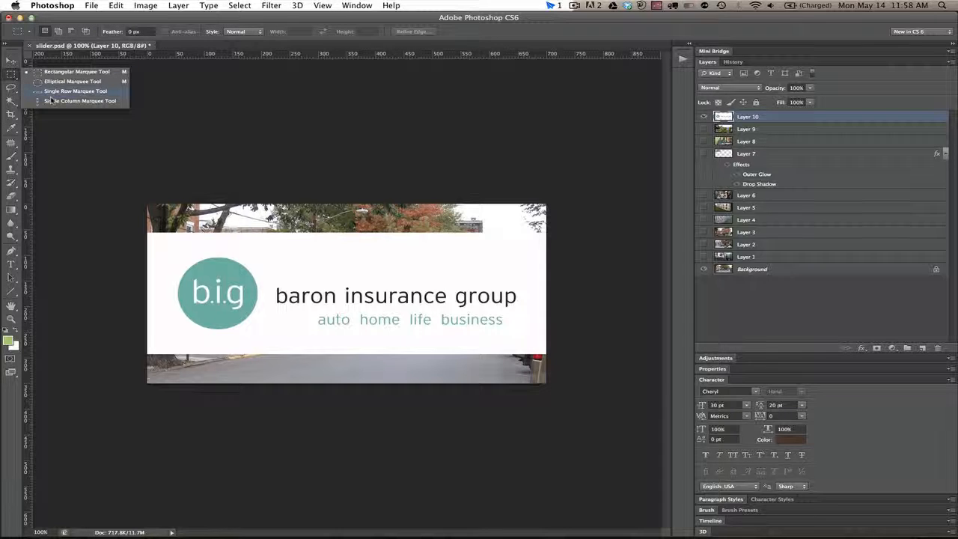
{"action": "left_click", "coordinate": [51, 101]}
{"action": "left_click", "coordinate": [348, 234]}
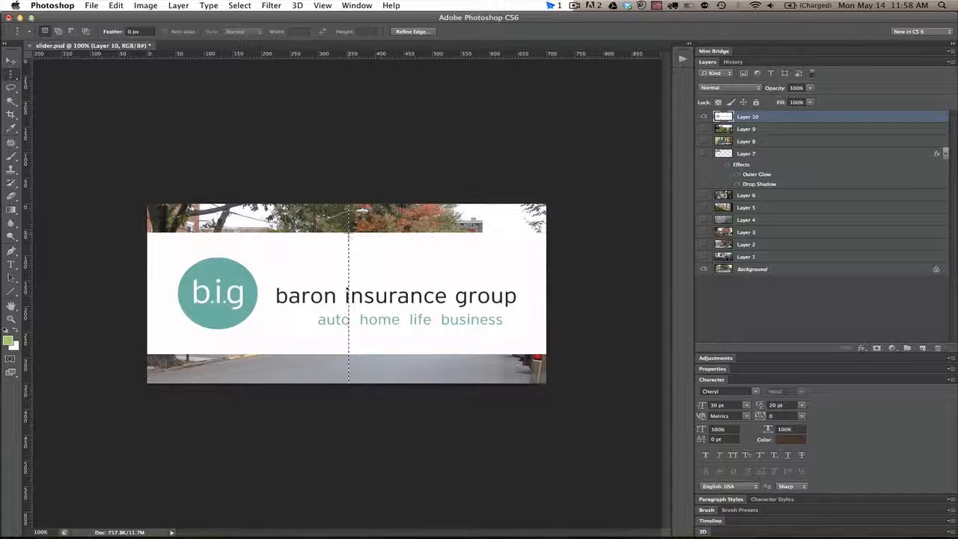
Step: Select a single pixel row along the logo's top edge, stretch it up to the canvas top, and deselect
{"action": "left_click", "coordinate": [12, 76]}
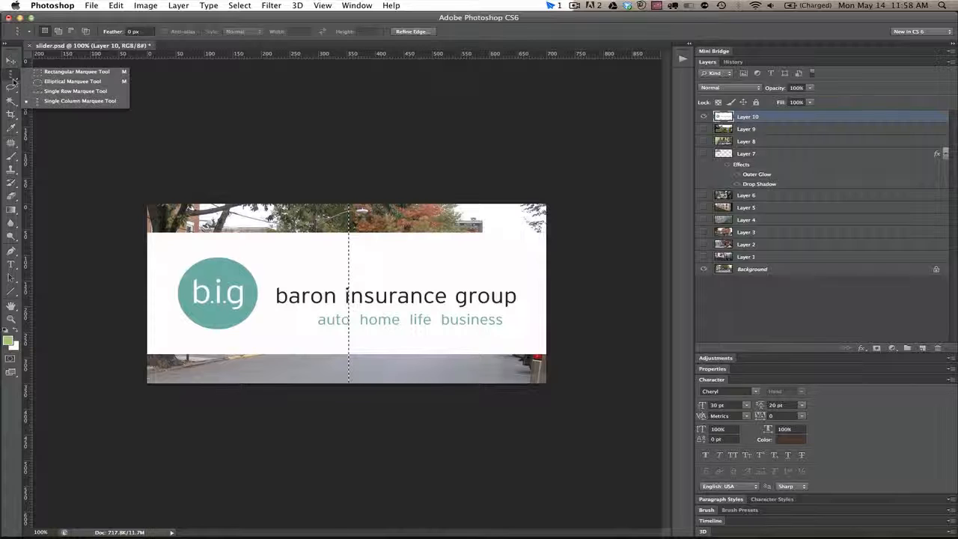
{"action": "left_click", "coordinate": [55, 91]}
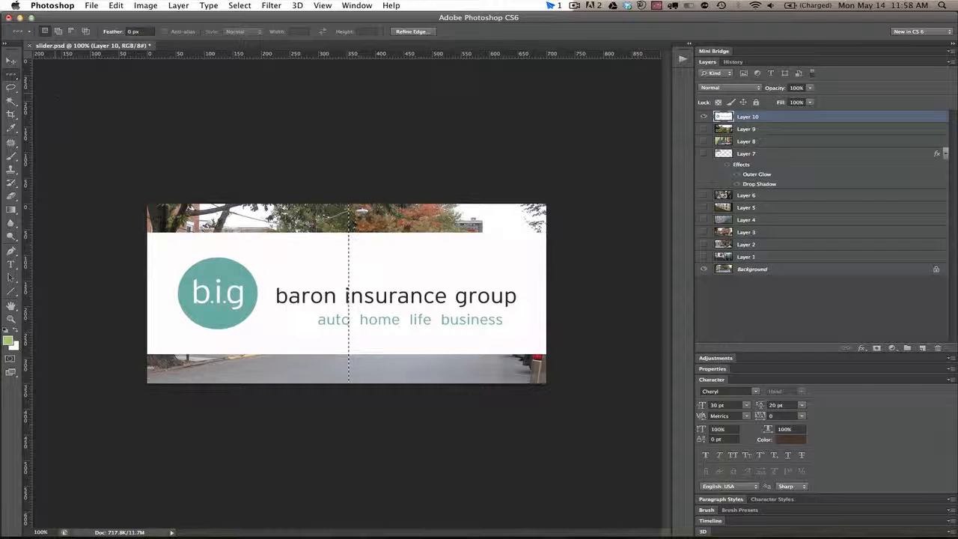
{"action": "left_click", "coordinate": [324, 234]}
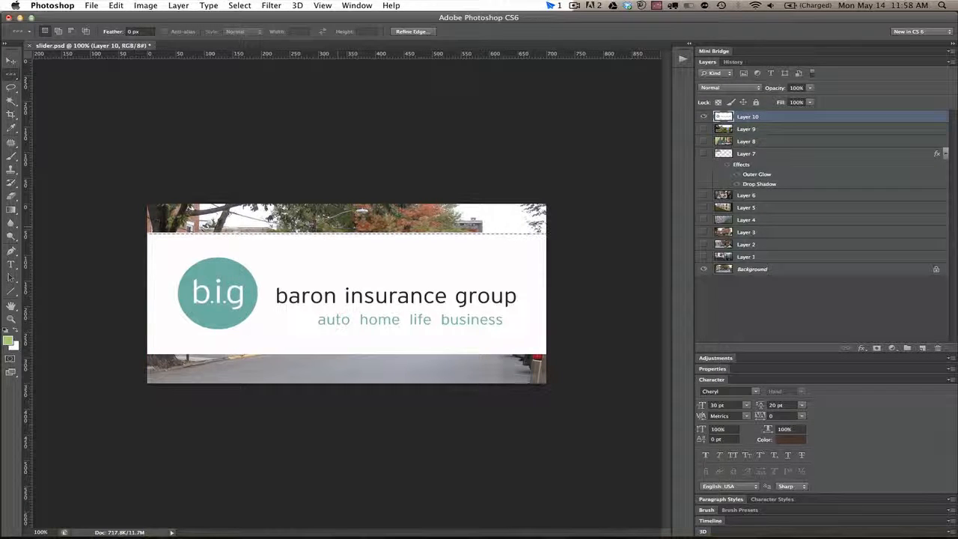
{"action": "key", "text": "v"}
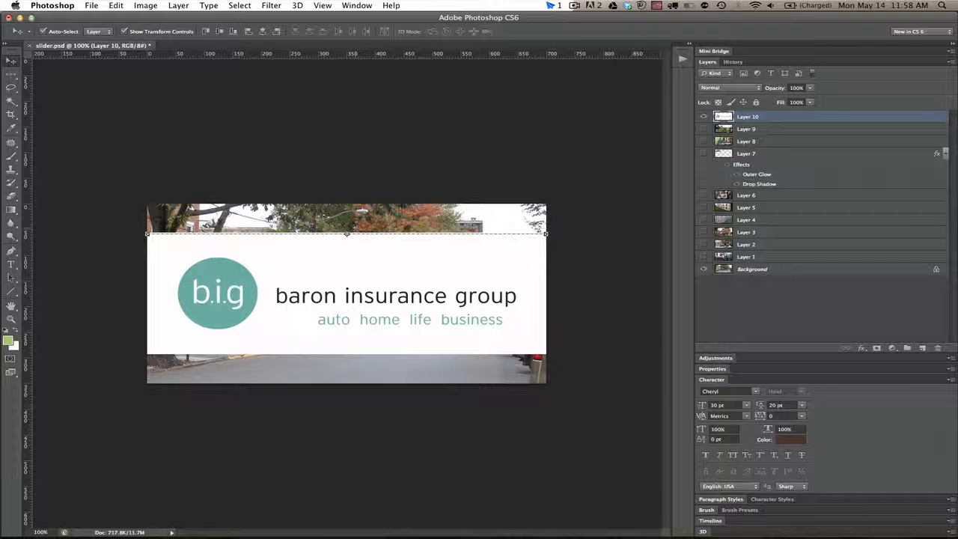
{"action": "left_click_drag", "start_coordinate": [347, 234], "coordinate": [347, 203]}
{"action": "key", "text": "Return"}
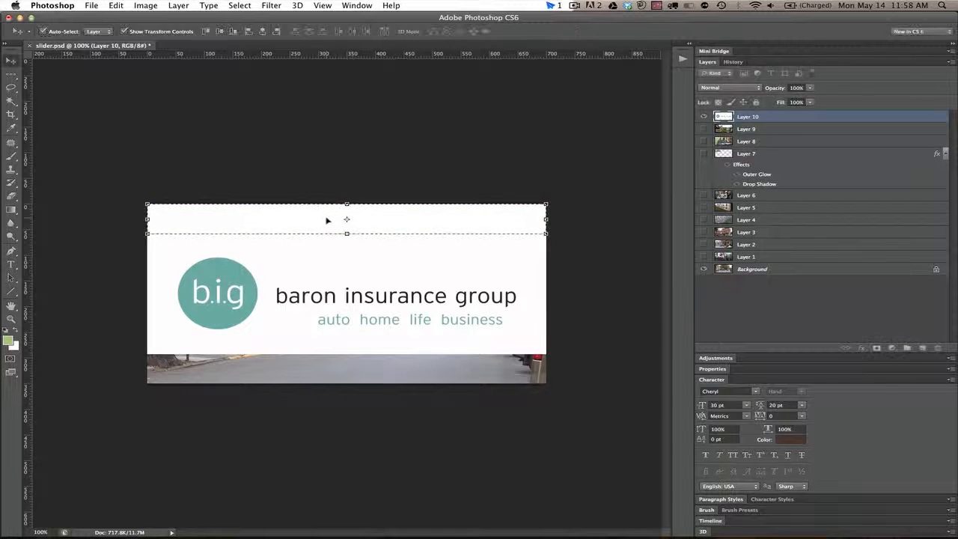
{"action": "key", "text": "super+d"}
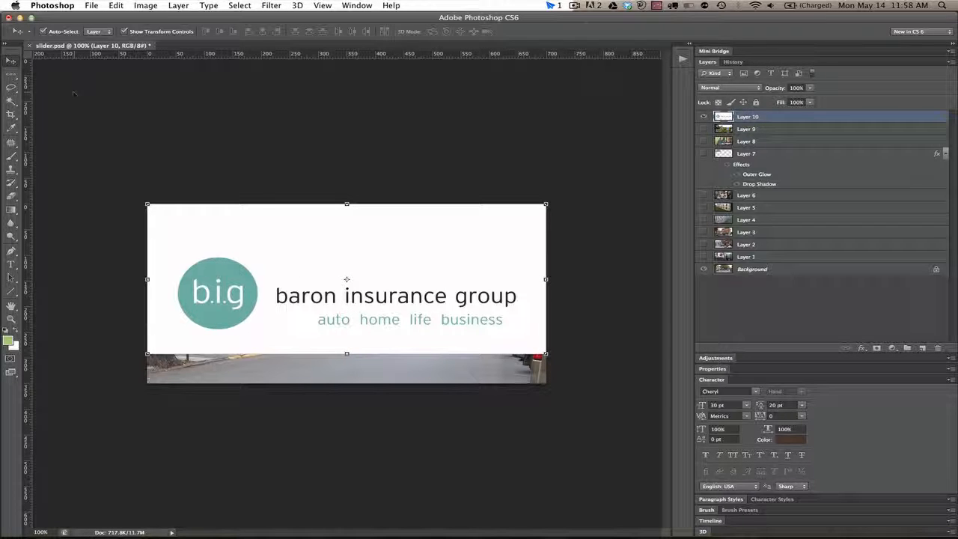
Step: Select a single pixel row at the logo's bottom edge, stretch it down to the canvas bottom, and deselect
{"action": "left_click", "coordinate": [12, 75]}
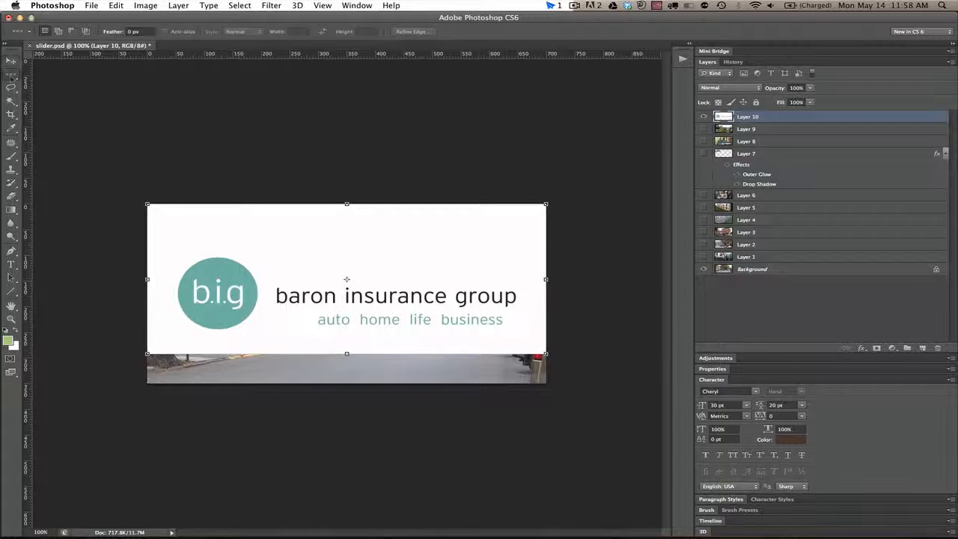
{"action": "left_click", "coordinate": [235, 351]}
{"action": "key", "text": "v"}
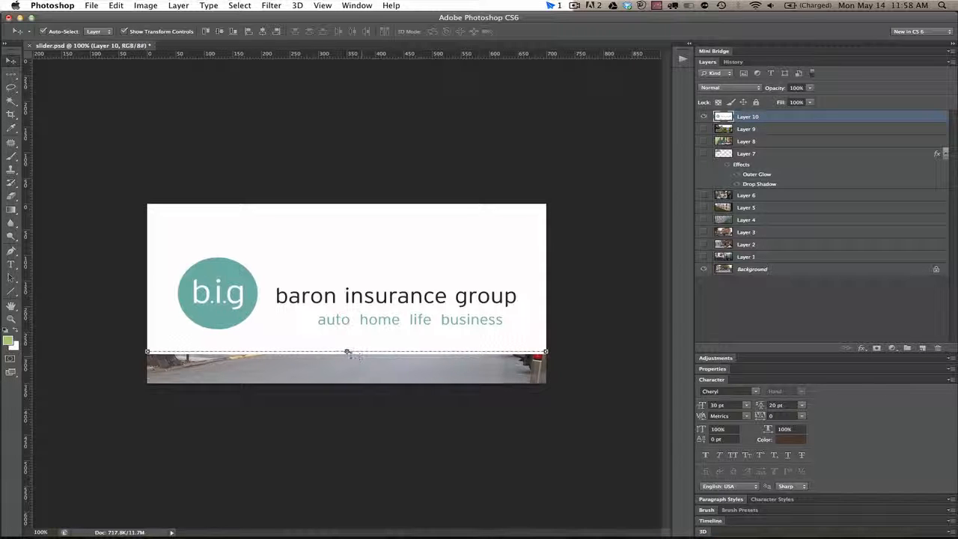
{"action": "left_click_drag", "start_coordinate": [347, 351], "coordinate": [349, 383]}
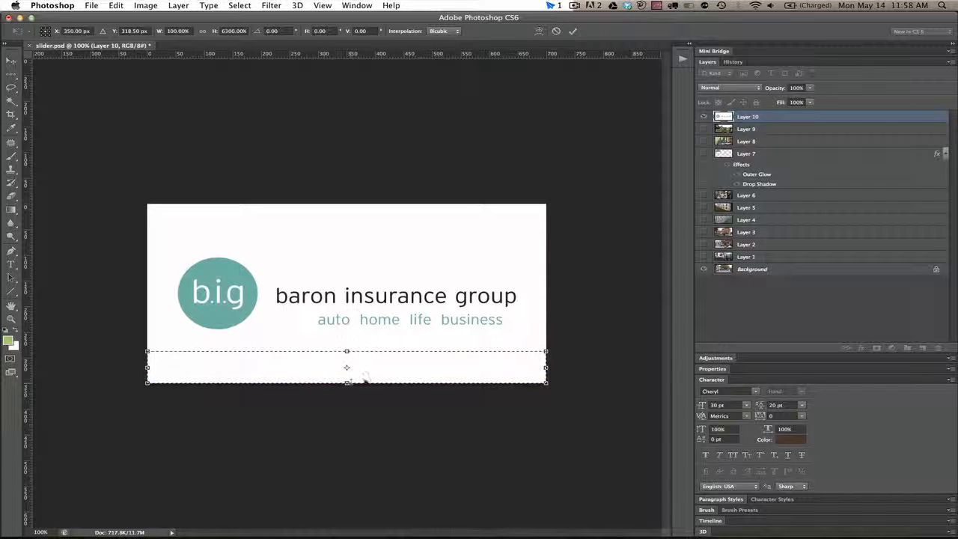
{"action": "key", "text": "Return"}
{"action": "key", "text": "cmd+d"}
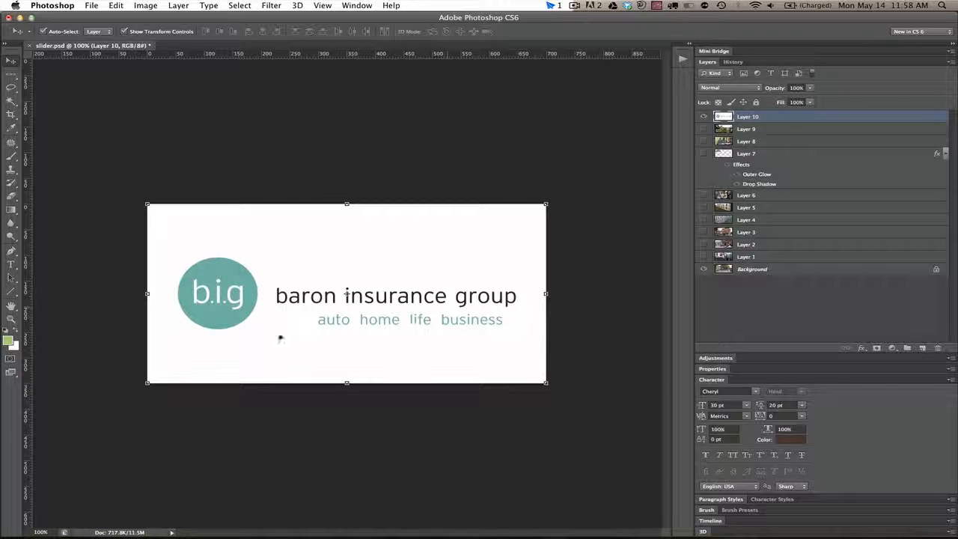
{"action": "left_click", "coordinate": [471, 191]}
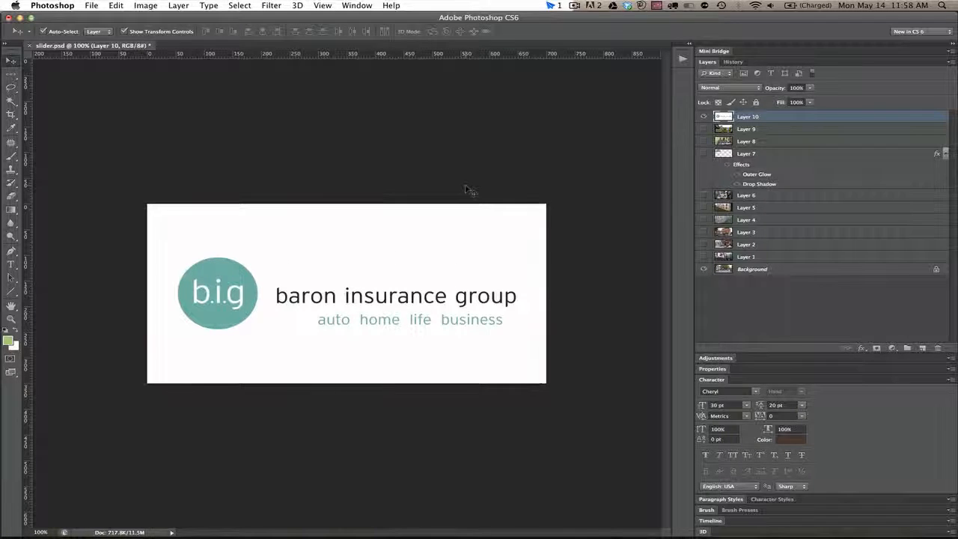
Step: Hide the logo layer, look through the slides on Layers 9, 8, 7 and 6, and show only Layer 10 over the Background again
{"action": "left_click", "coordinate": [703, 118]}
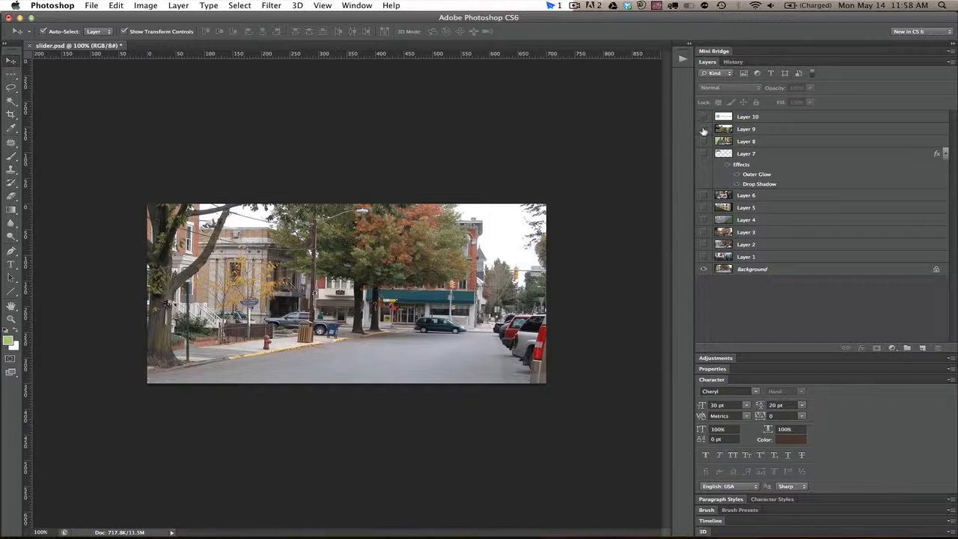
{"action": "left_click", "coordinate": [704, 130]}
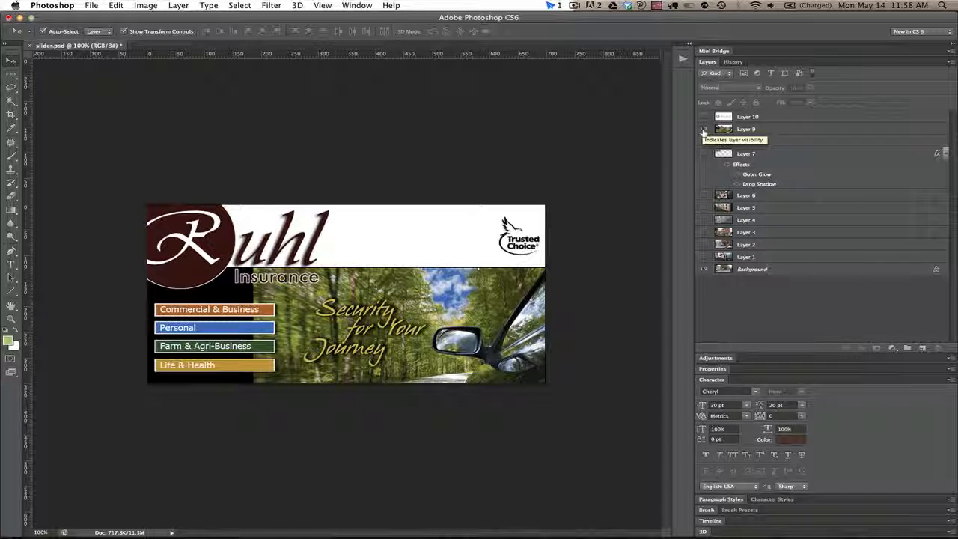
{"action": "left_click", "coordinate": [703, 141]}
{"action": "left_click", "coordinate": [703, 154]}
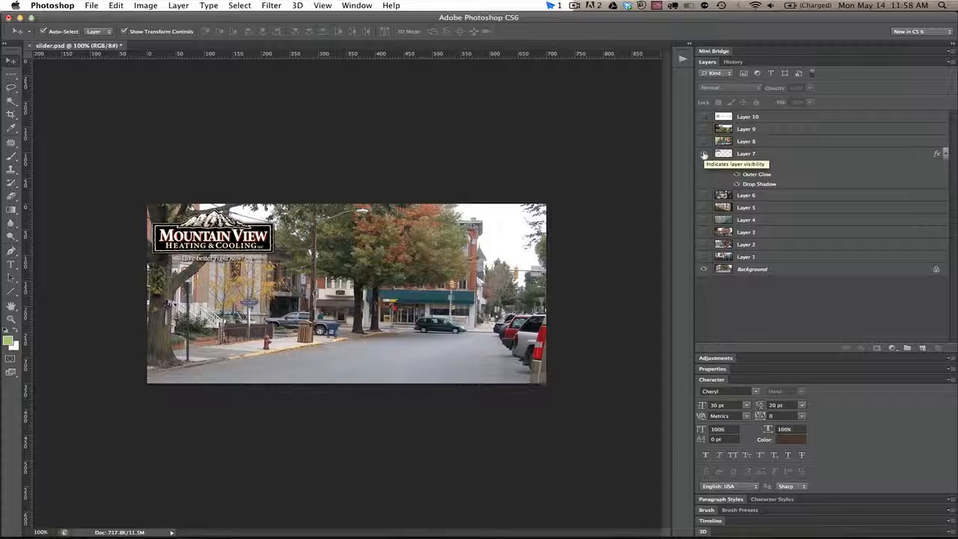
{"action": "left_click", "coordinate": [703, 195]}
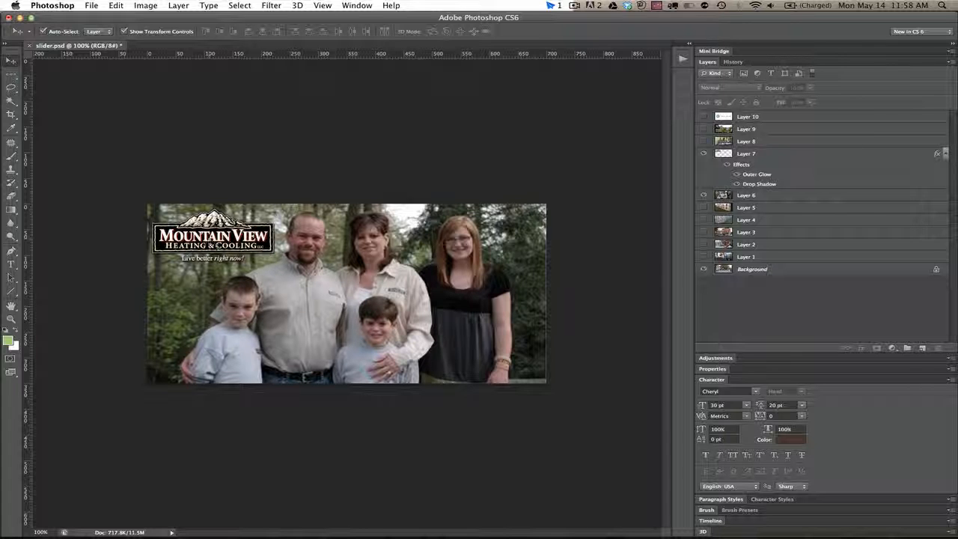
{"action": "left_click", "coordinate": [703, 195]}
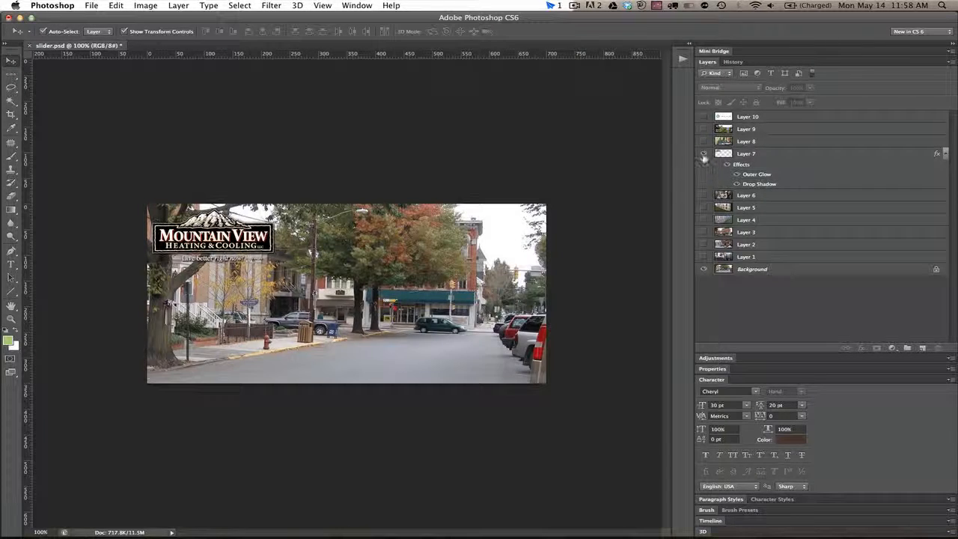
{"action": "left_click", "coordinate": [703, 154]}
{"action": "left_click", "coordinate": [703, 117]}
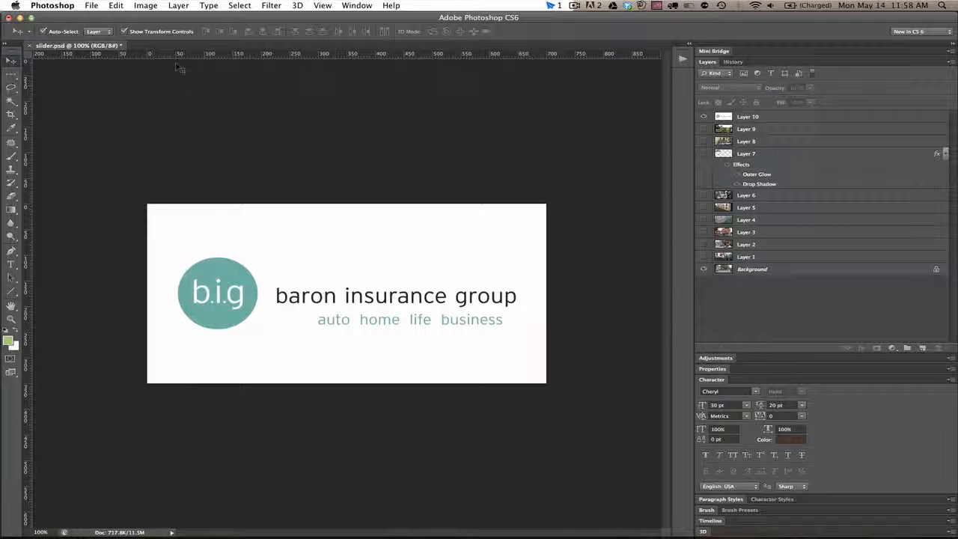
Step: Save a JPEG copy as baroninsurancegroup.jpg in the banners folder with quality 12
{"action": "key", "text": "super+shift+s"}
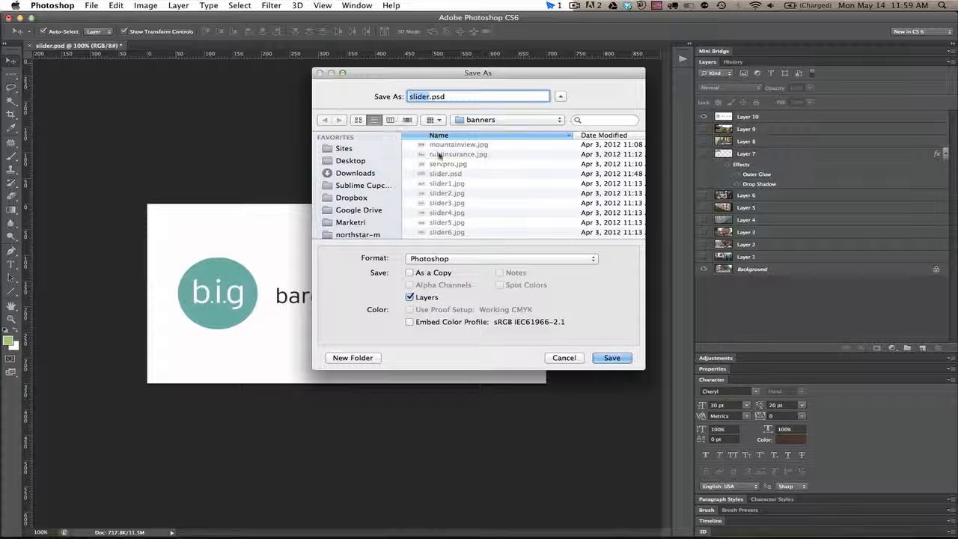
{"action": "left_click", "coordinate": [426, 259]}
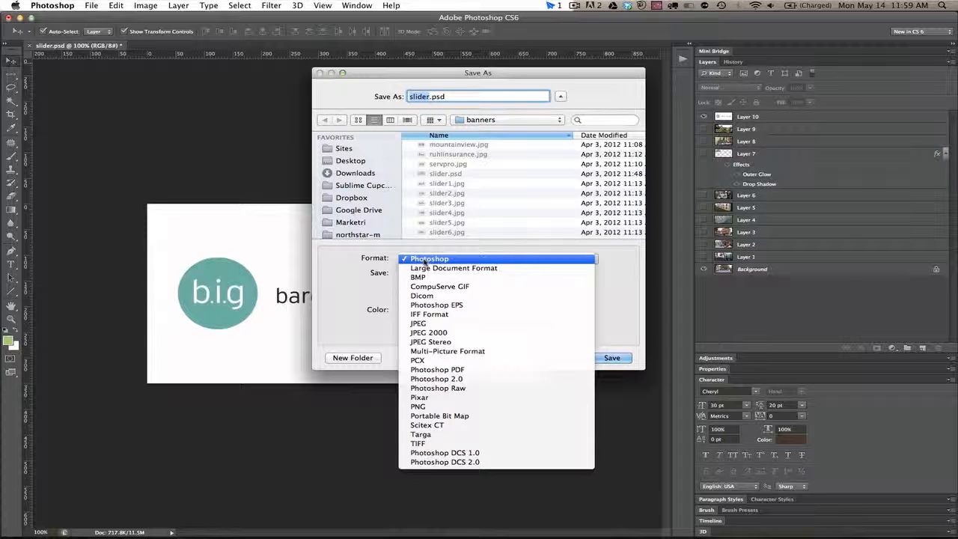
{"action": "left_click", "coordinate": [418, 324]}
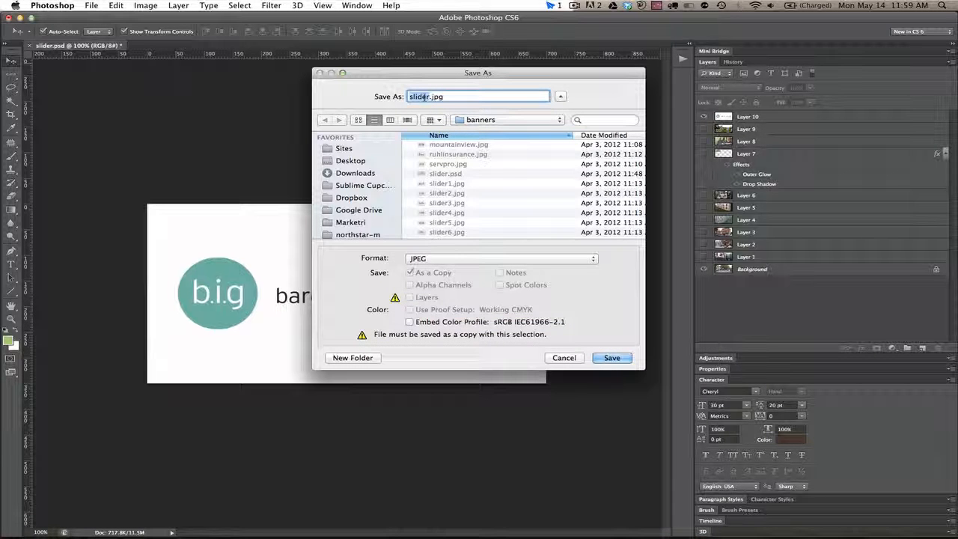
{"action": "type", "text": "baron"}
{"action": "mouse_move", "coordinate": [547, 79]}
{"action": "left_mouse_down"}
{"action": "mouse_move", "coordinate": [758, 68]}
{"action": "mouse_move", "coordinate": [549, 69]}
{"action": "left_mouse_up"}
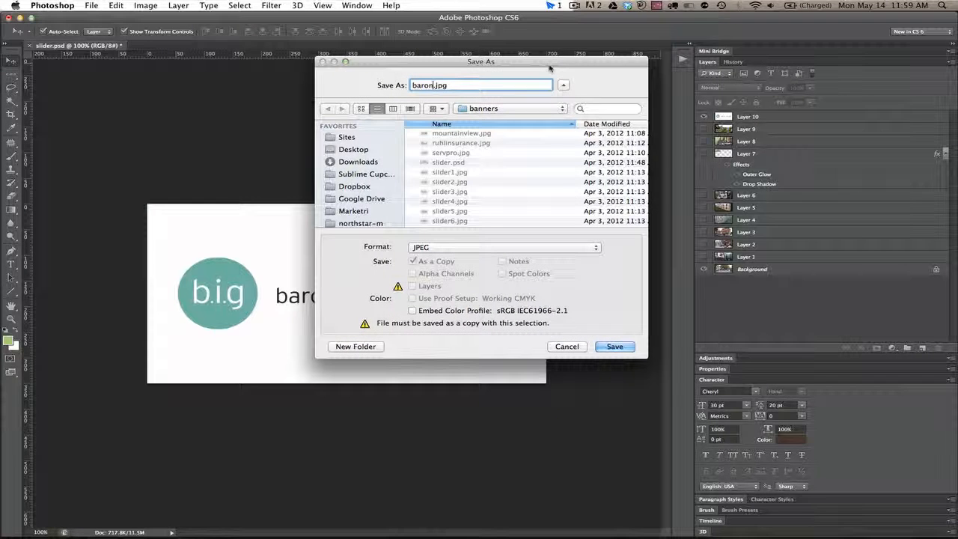
{"action": "type", "text": "insurancegroup"}
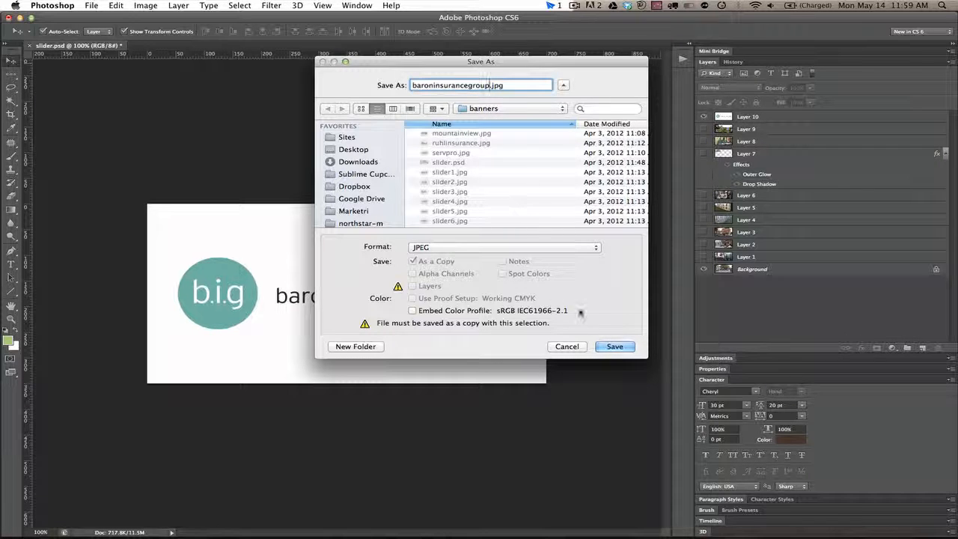
{"action": "left_click", "coordinate": [613, 346]}
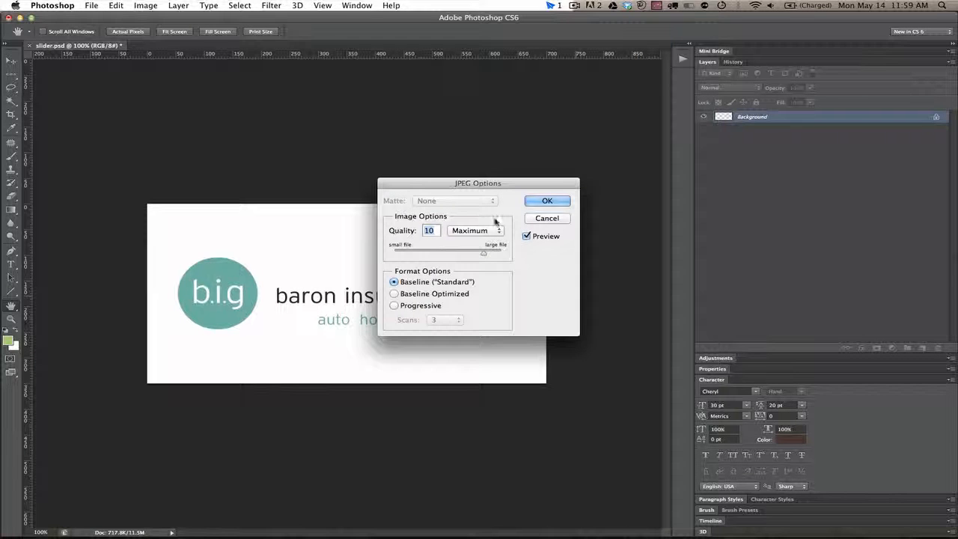
{"action": "type", "text": "12"}
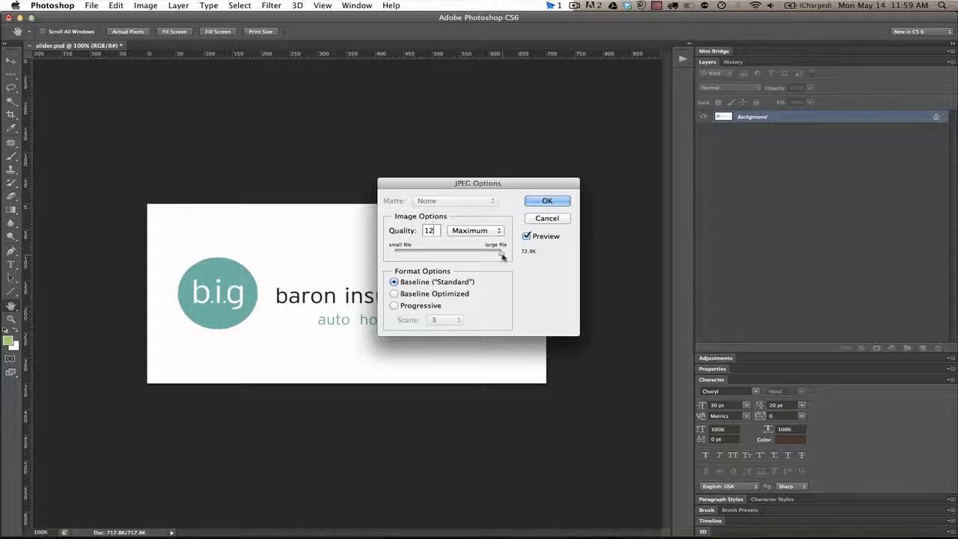
{"action": "left_click", "coordinate": [546, 201]}
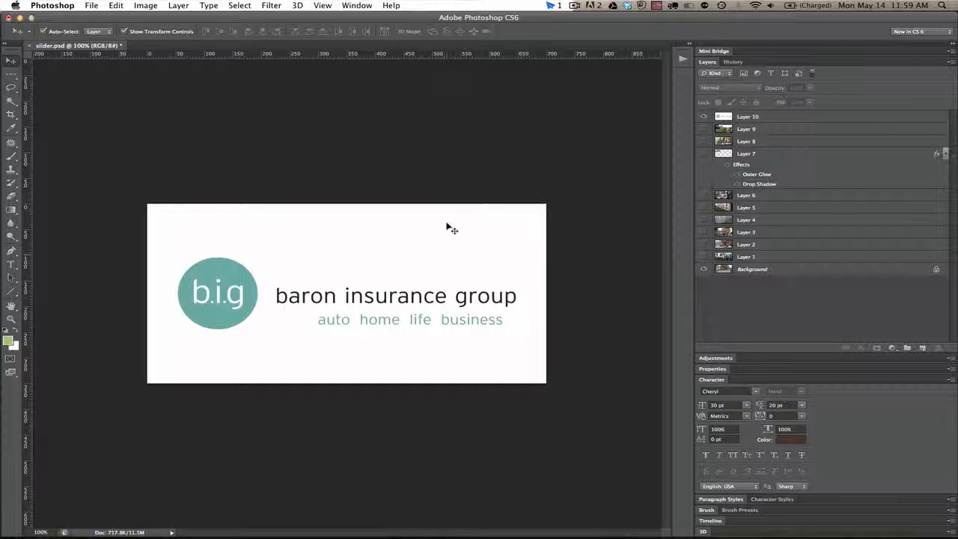
Step: Switch to the browser and open the gallery plugin's Add Gallery / Images page
{"action": "key", "text": "super+Tab"}
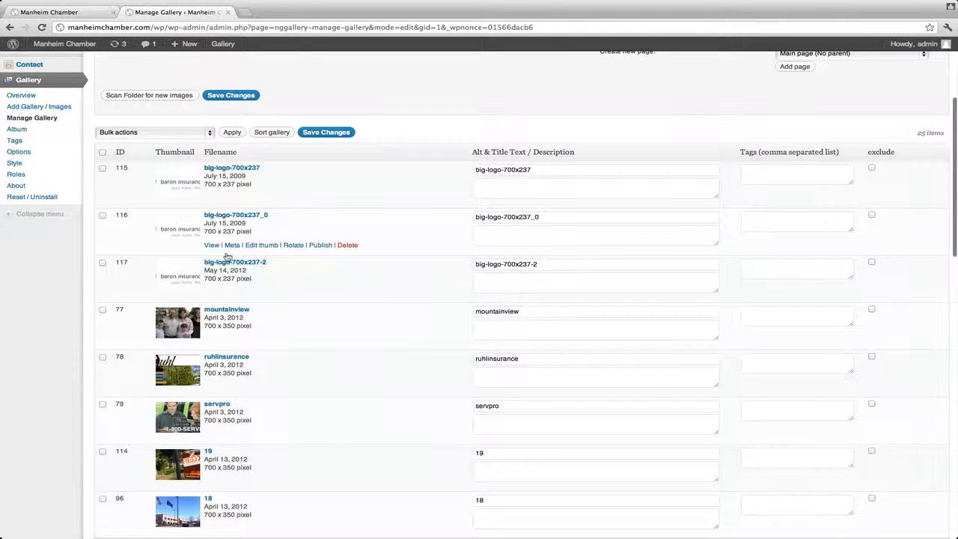
{"action": "scroll", "coordinate": [193, 120], "scroll_direction": "up", "scroll_amount": 4}
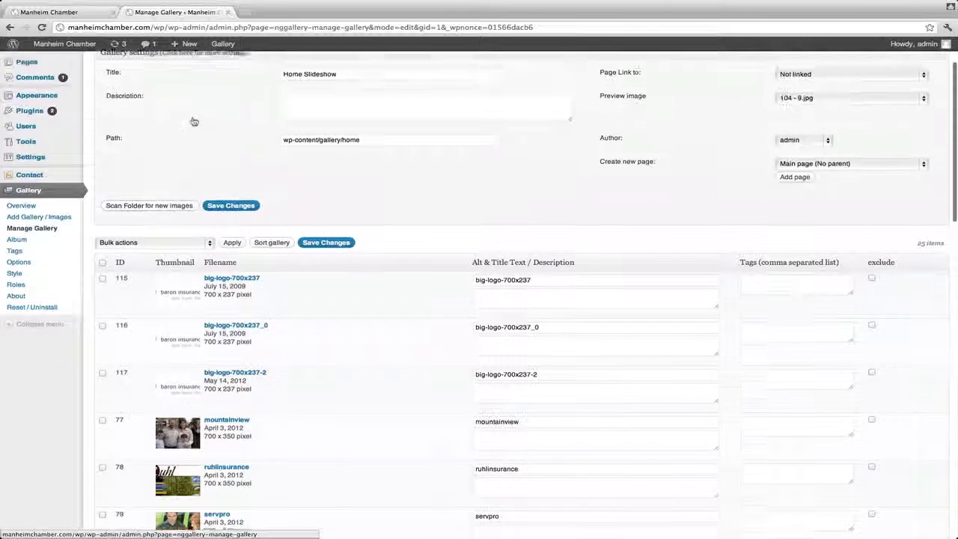
{"action": "scroll", "coordinate": [193, 119], "scroll_direction": "up", "scroll_amount": 2}
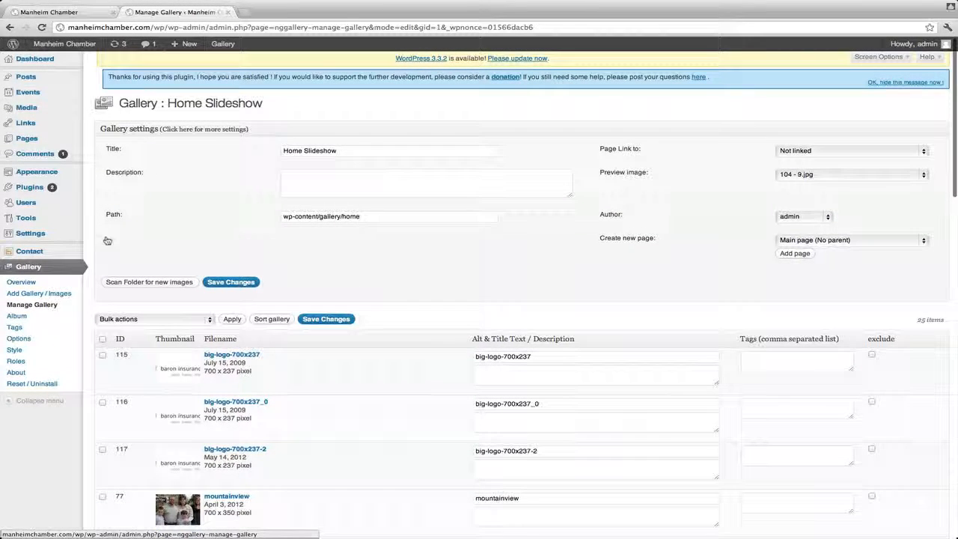
{"action": "left_click", "coordinate": [23, 294]}
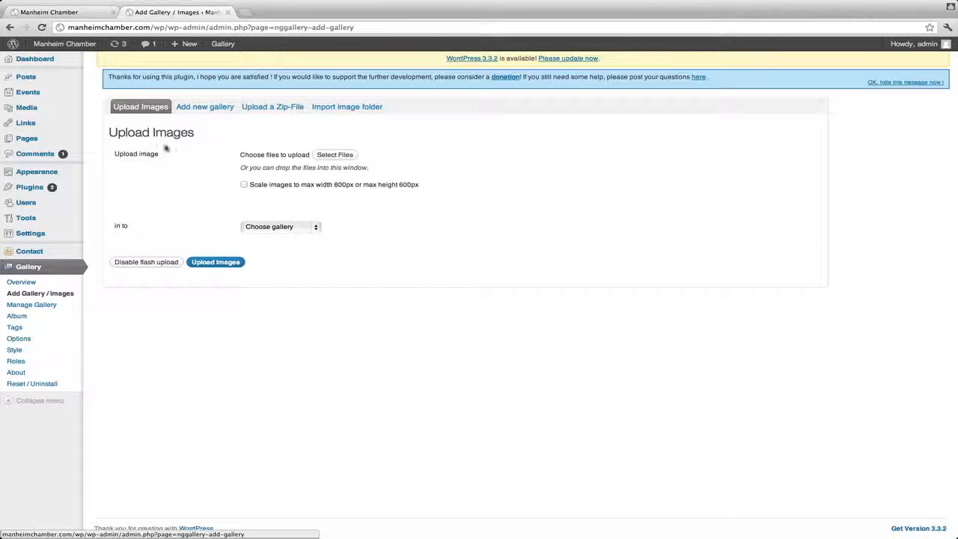
Step: Choose baroninsurancegroup.jpg from the banners folder of the ManheimChamber site folder as the image to upload
{"action": "left_click", "coordinate": [334, 155]}
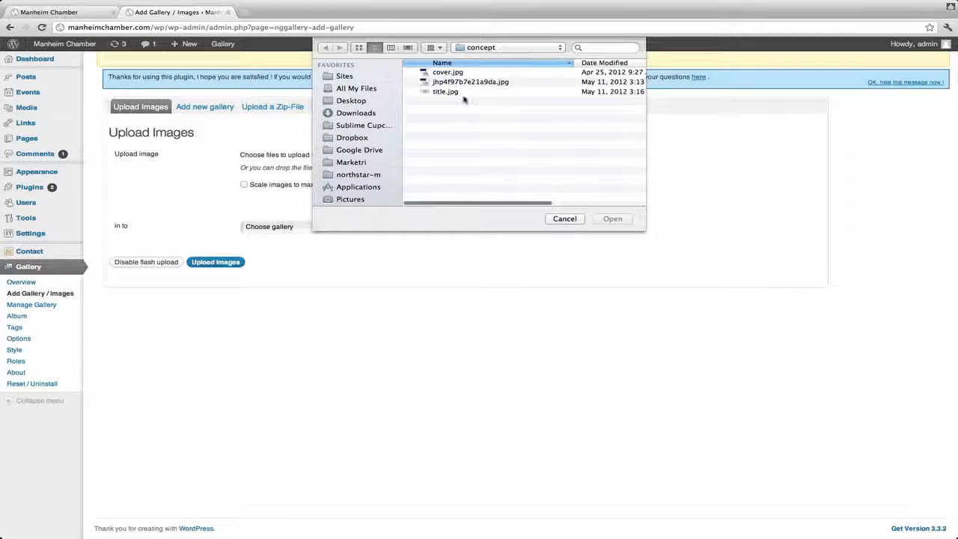
{"action": "left_click", "coordinate": [464, 48]}
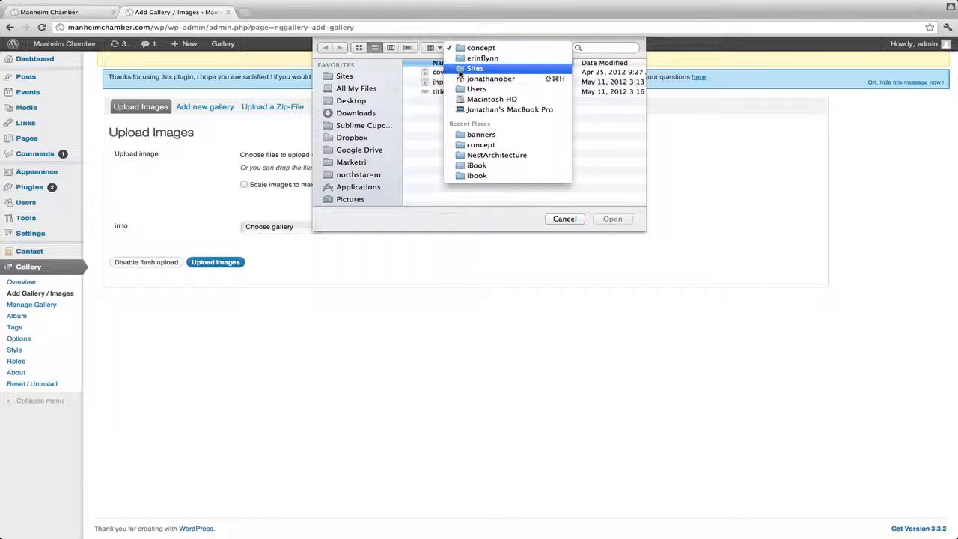
{"action": "left_click", "coordinate": [460, 68]}
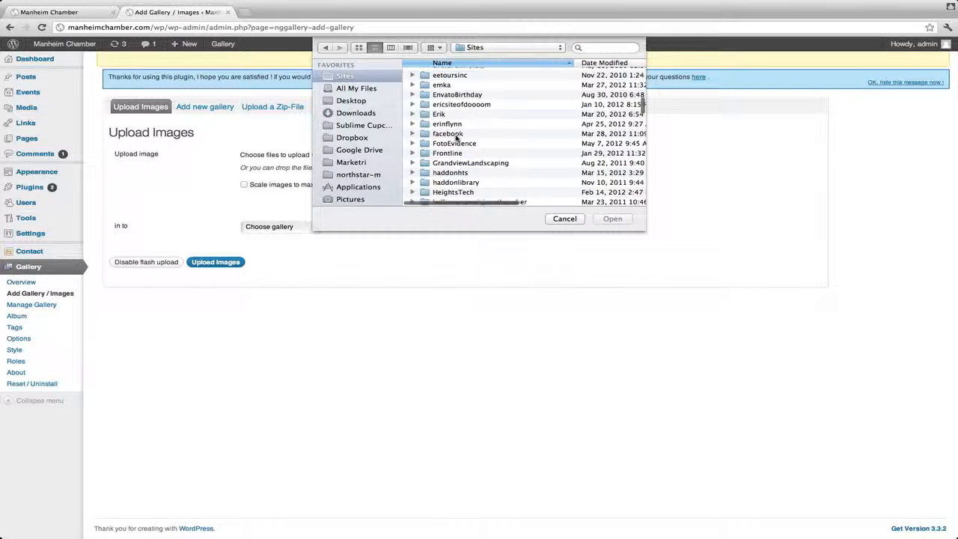
{"action": "scroll", "coordinate": [455, 139], "scroll_direction": "down", "scroll_amount": 10}
{"action": "scroll", "coordinate": [455, 138], "scroll_direction": "down", "scroll_amount": 10}
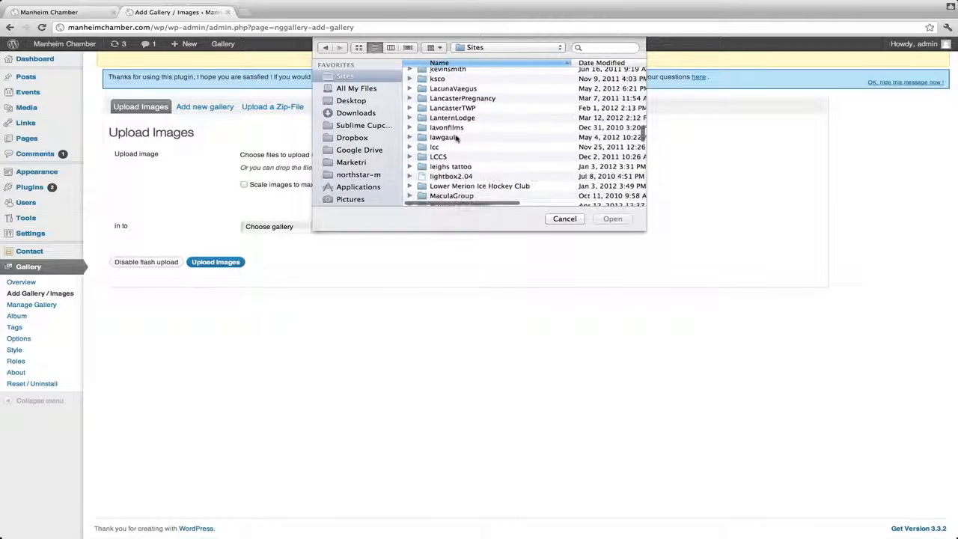
{"action": "double_click", "coordinate": [458, 106]}
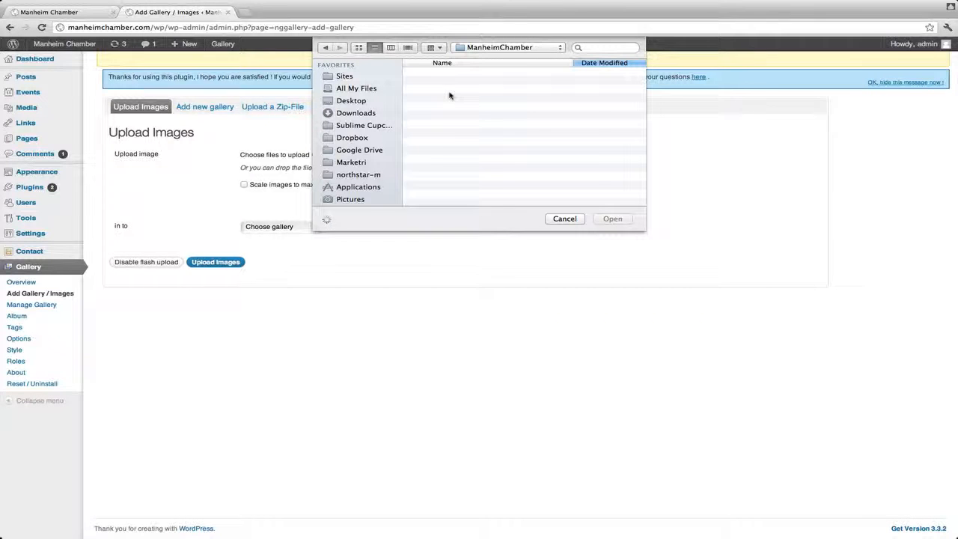
{"action": "double_click", "coordinate": [435, 75]}
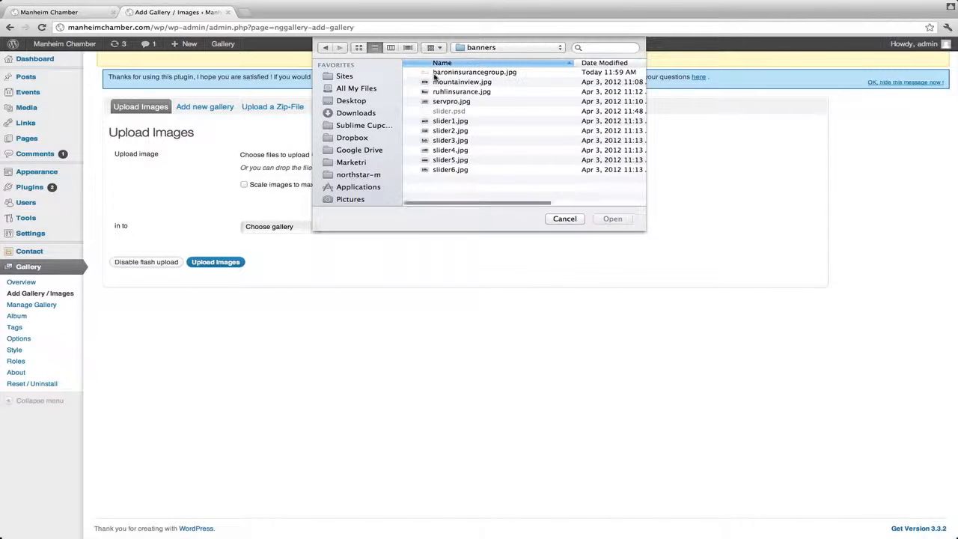
{"action": "left_click", "coordinate": [459, 73]}
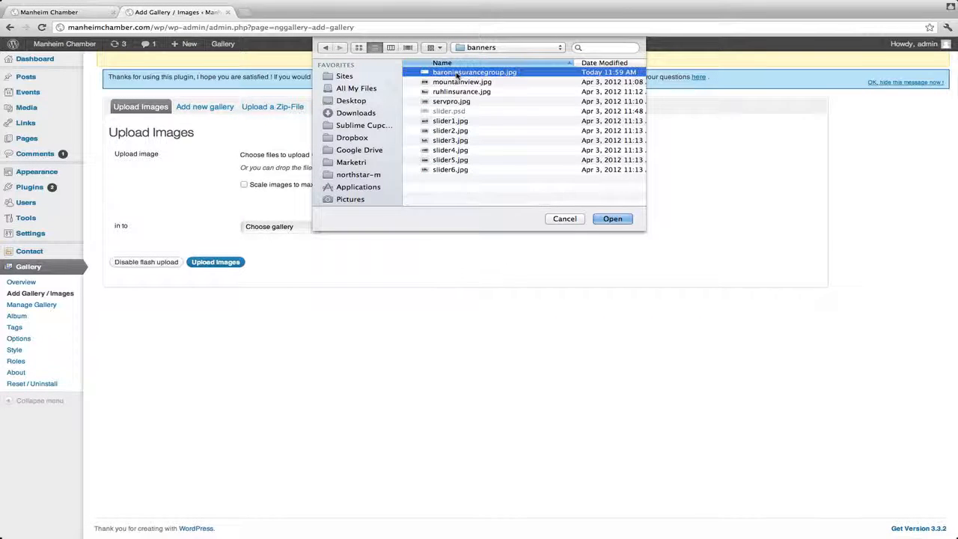
{"action": "left_click", "coordinate": [613, 219]}
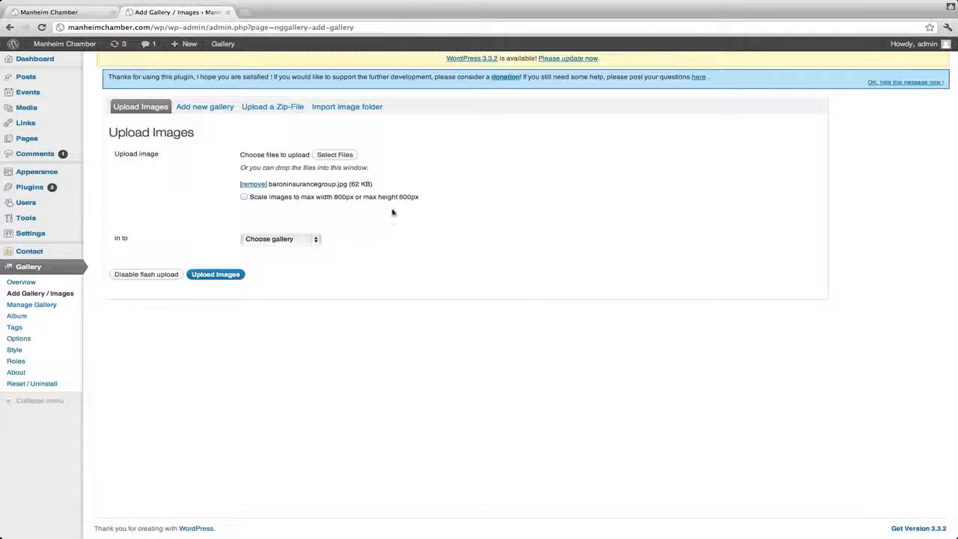
Step: Upload the chosen image into the "1 - Home Slideshow" gallery, leaving scaling to 800px by 600px off
{"action": "left_click_drag", "start_coordinate": [420, 199], "coordinate": [243, 197]}
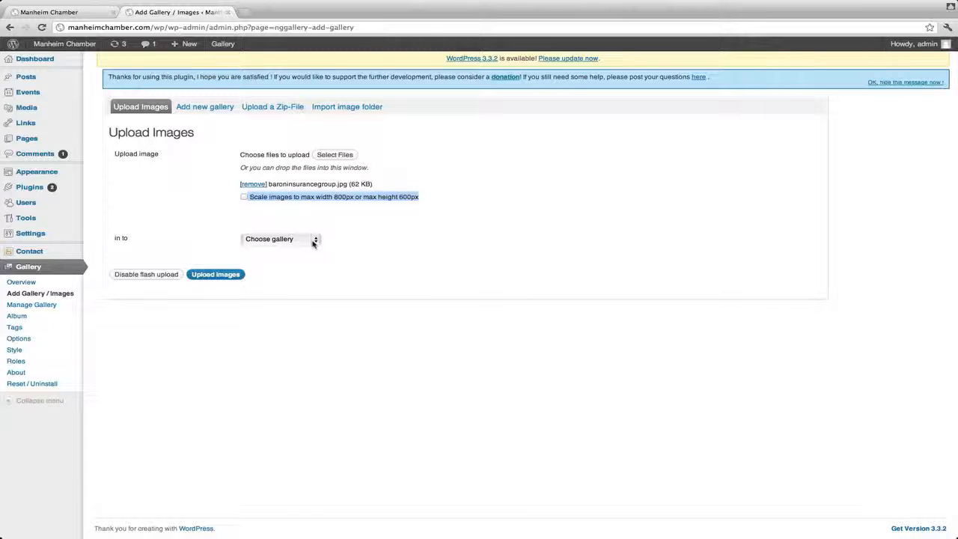
{"action": "left_click", "coordinate": [314, 242]}
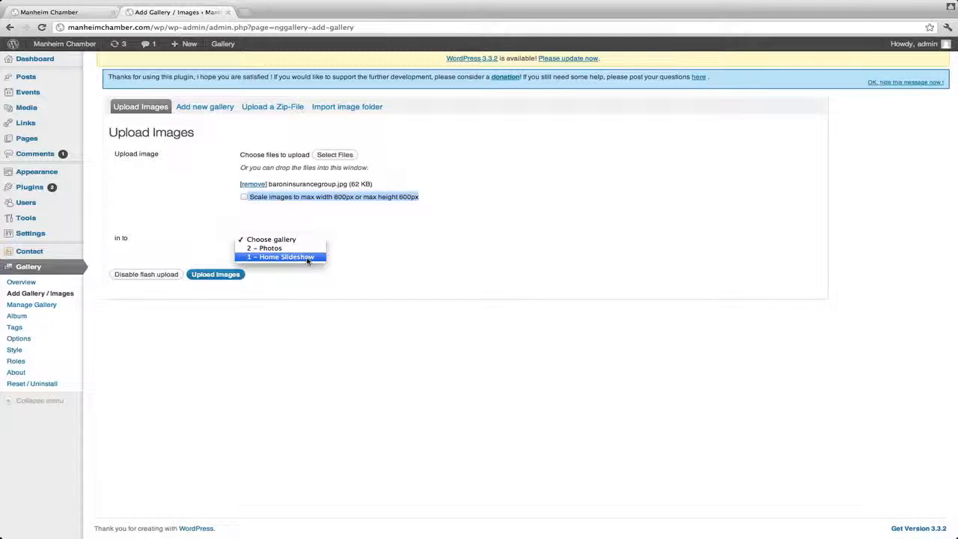
{"action": "left_click", "coordinate": [307, 257]}
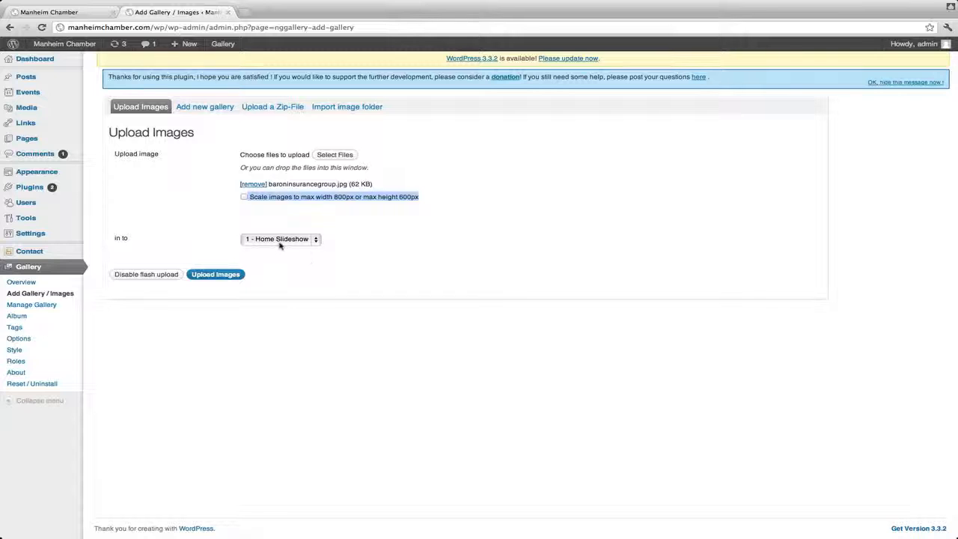
{"action": "left_click", "coordinate": [214, 275]}
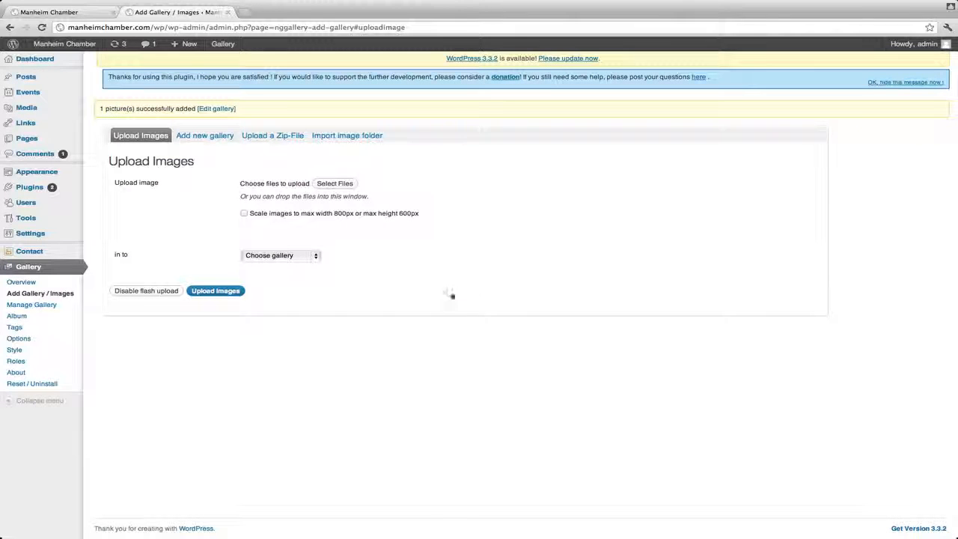
Step: Open the Home Slideshow gallery for management and save its changes
{"action": "left_click", "coordinate": [39, 306]}
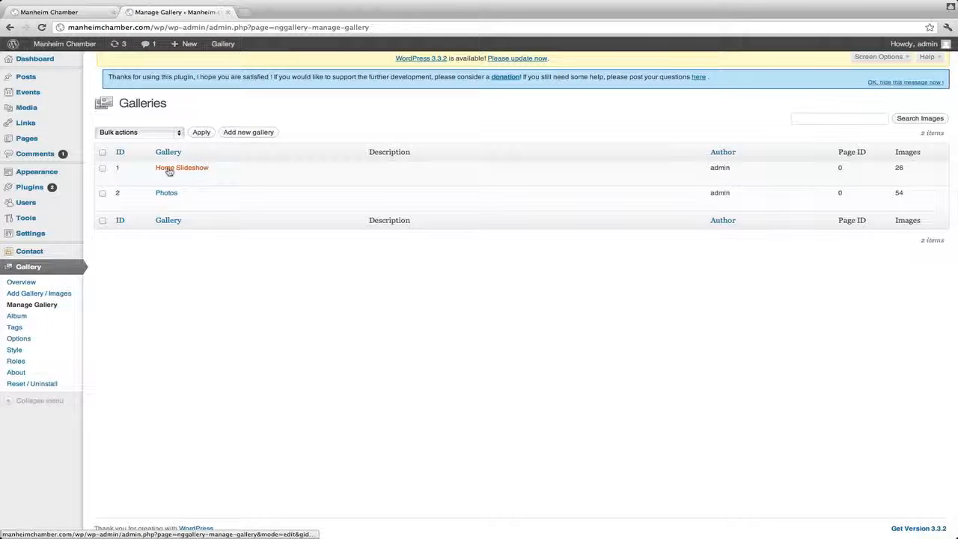
{"action": "left_click", "coordinate": [167, 170]}
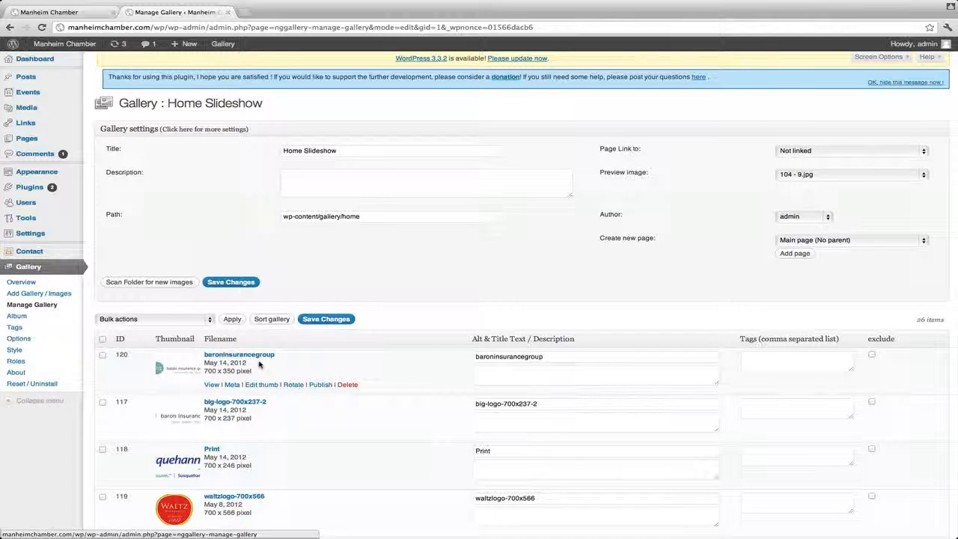
{"action": "scroll", "coordinate": [259, 364], "scroll_direction": "down", "scroll_amount": 3}
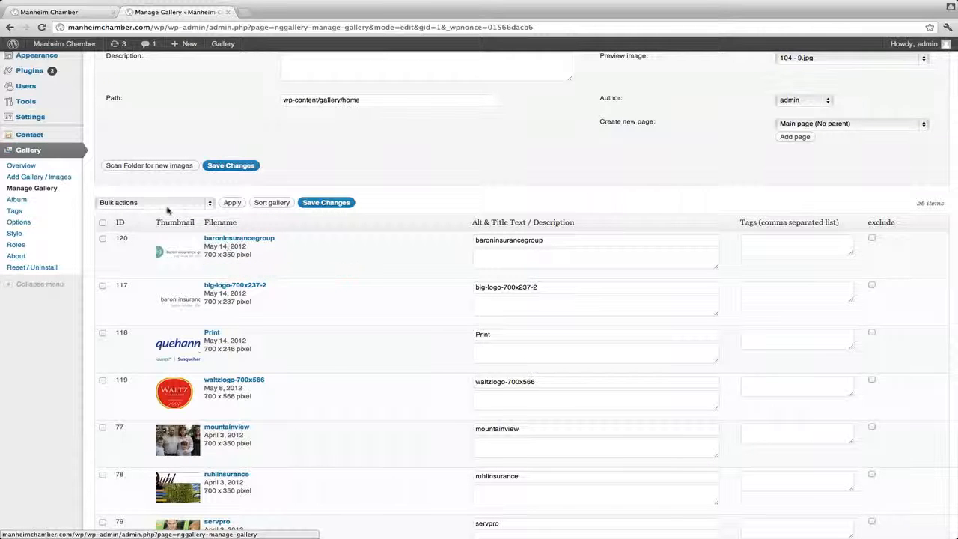
{"action": "left_click", "coordinate": [320, 203]}
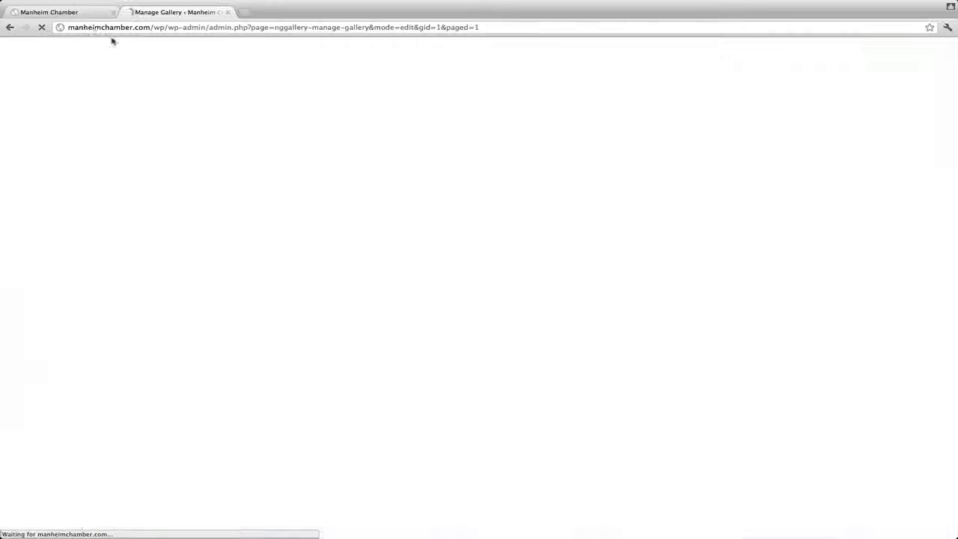
Step: Reload the Manheim Chamber home page to check the slideshow, and return to the gallery management page
{"action": "left_click", "coordinate": [67, 13]}
{"action": "key", "text": "super+r"}
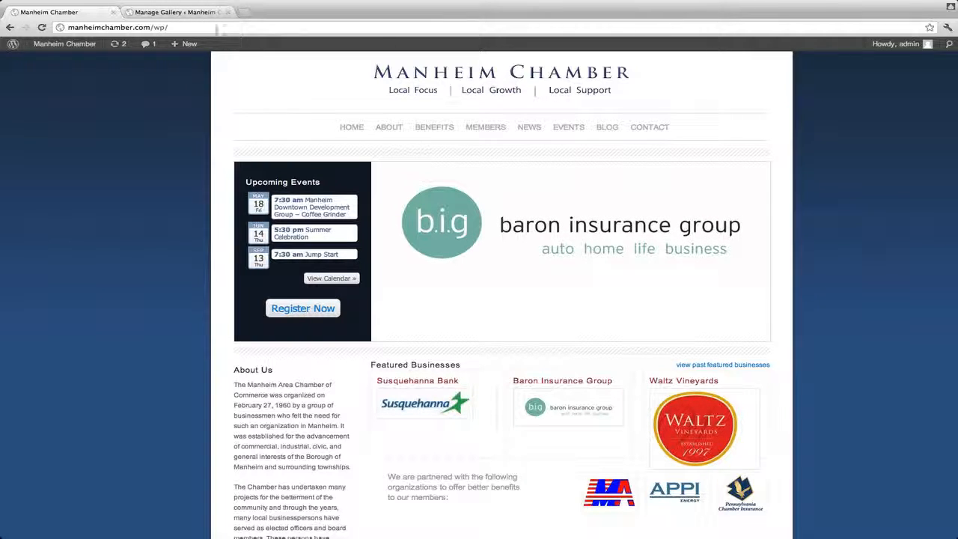
{"action": "left_click", "coordinate": [190, 13]}
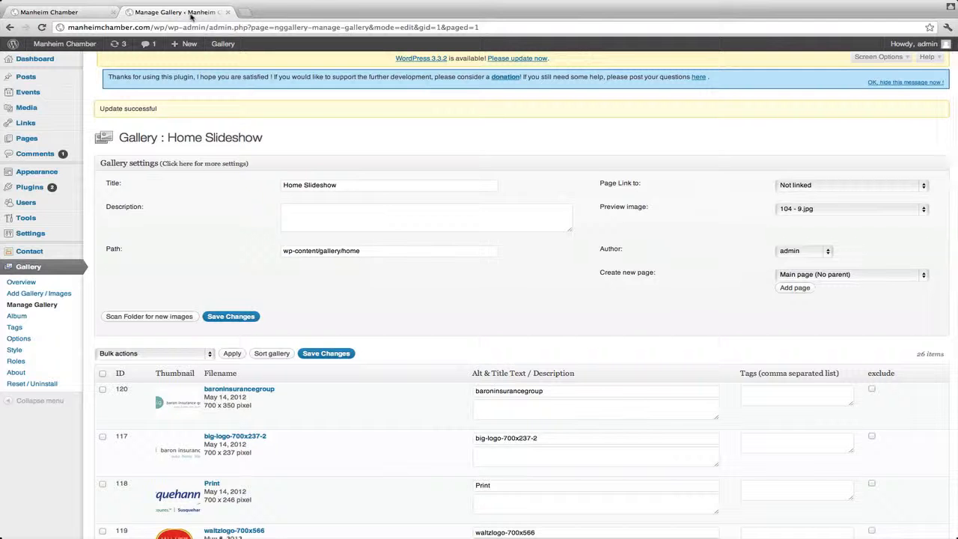
Step: Delete the big-logo-700x237-2 image from the Home Slideshow gallery and confirm the deletion
{"action": "scroll", "coordinate": [228, 348], "scroll_direction": "down", "scroll_amount": 2}
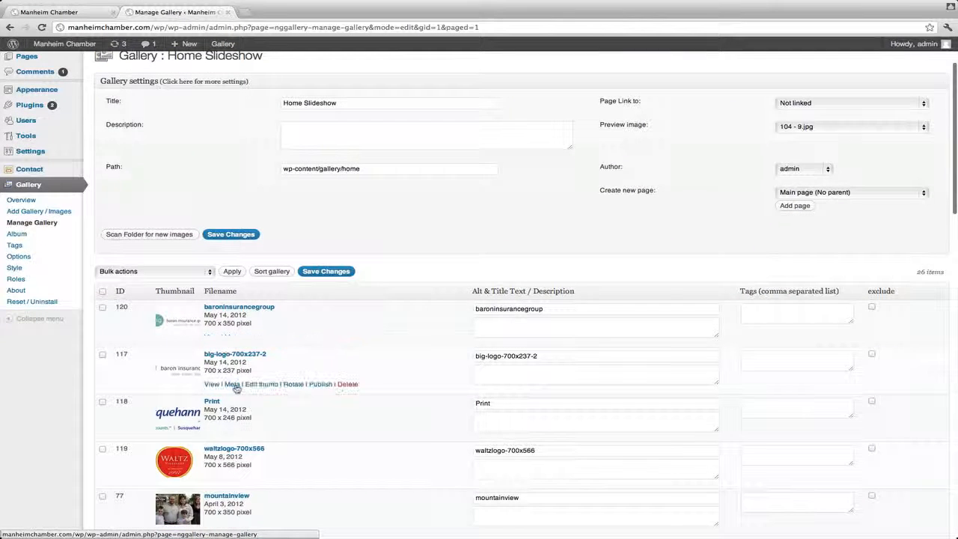
{"action": "left_click", "coordinate": [347, 385]}
{"action": "left_click", "coordinate": [564, 181]}
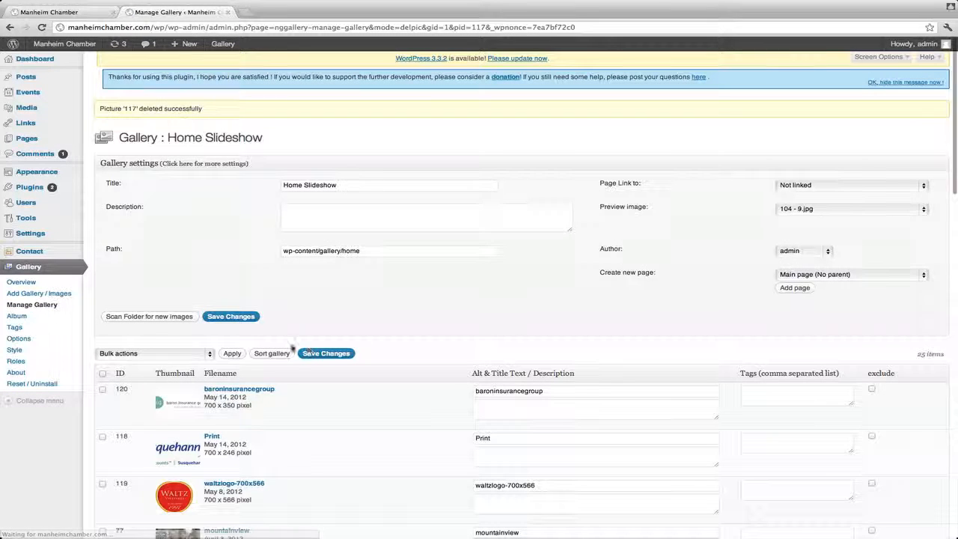
Step: Reload the public home page to check the slideshow without the deleted logo, and go back to the Home Slideshow gallery
{"action": "left_click", "coordinate": [86, 15]}
{"action": "key", "text": "super+r"}
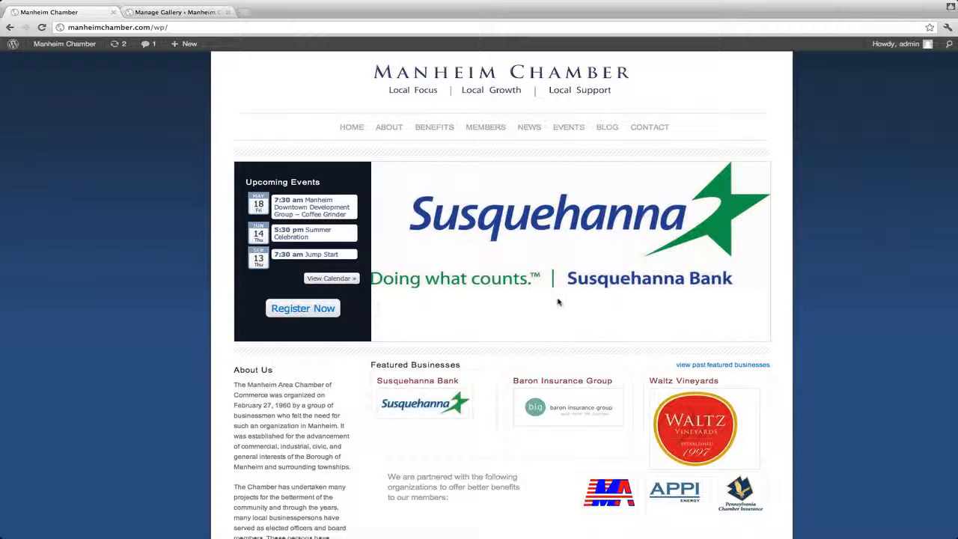
{"action": "left_click", "coordinate": [171, 13]}
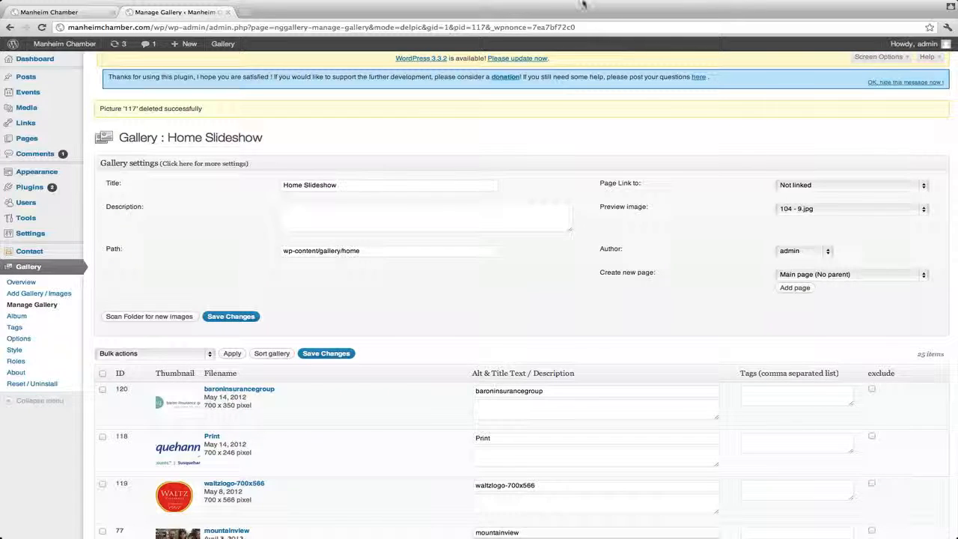
{"action": "mouse_move", "coordinate": [577, 4]}
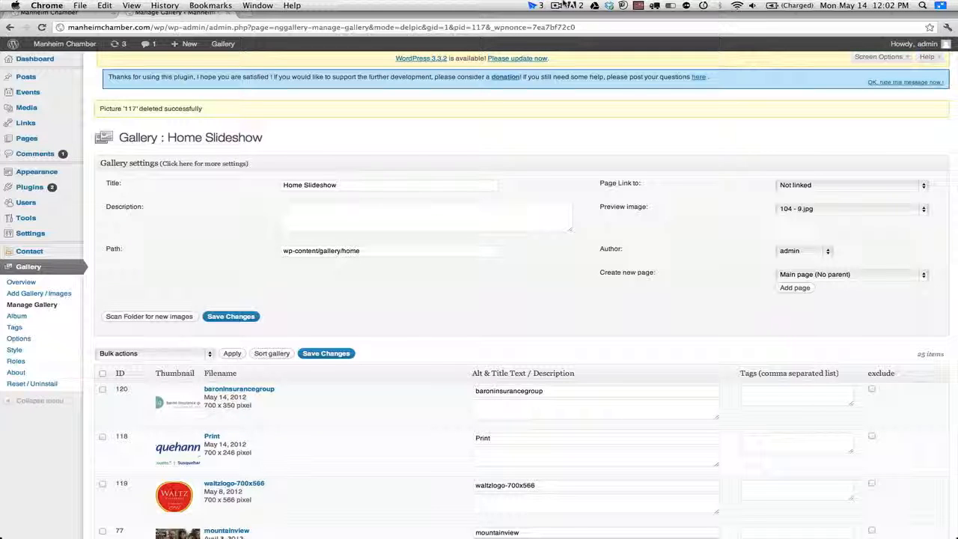